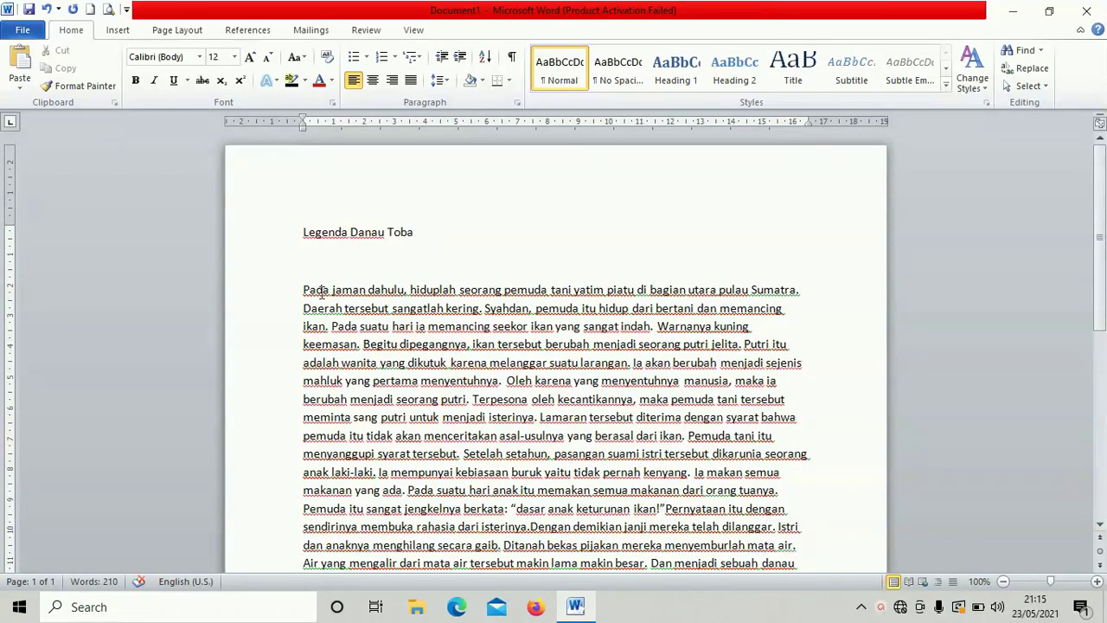
pyautogui.scroll(-1, 410, 276)
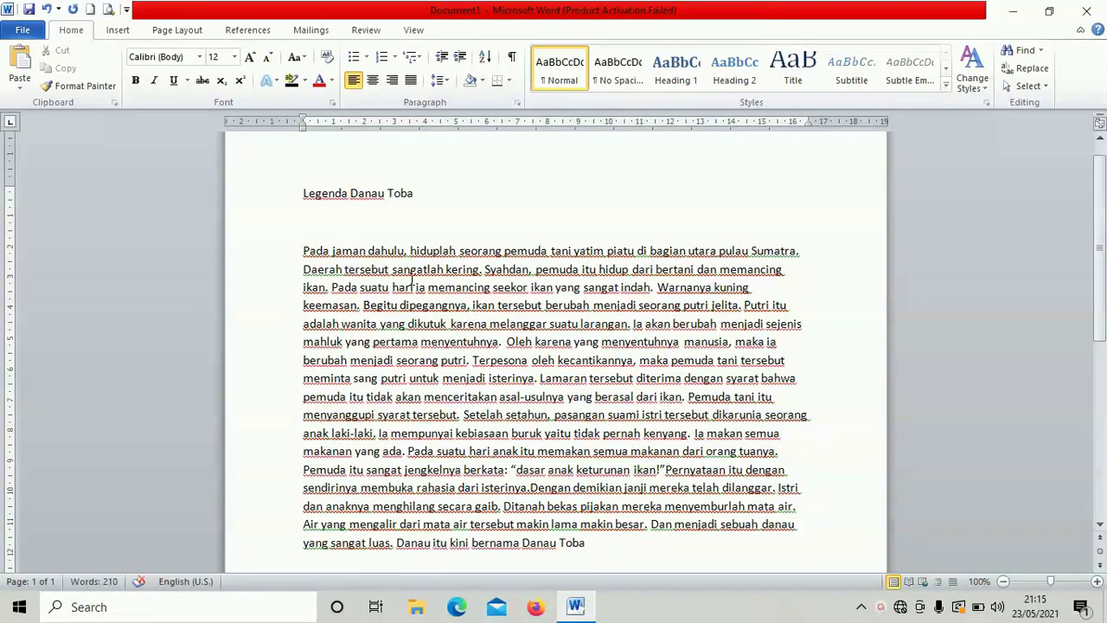
pyautogui.scroll(1, 412, 277)
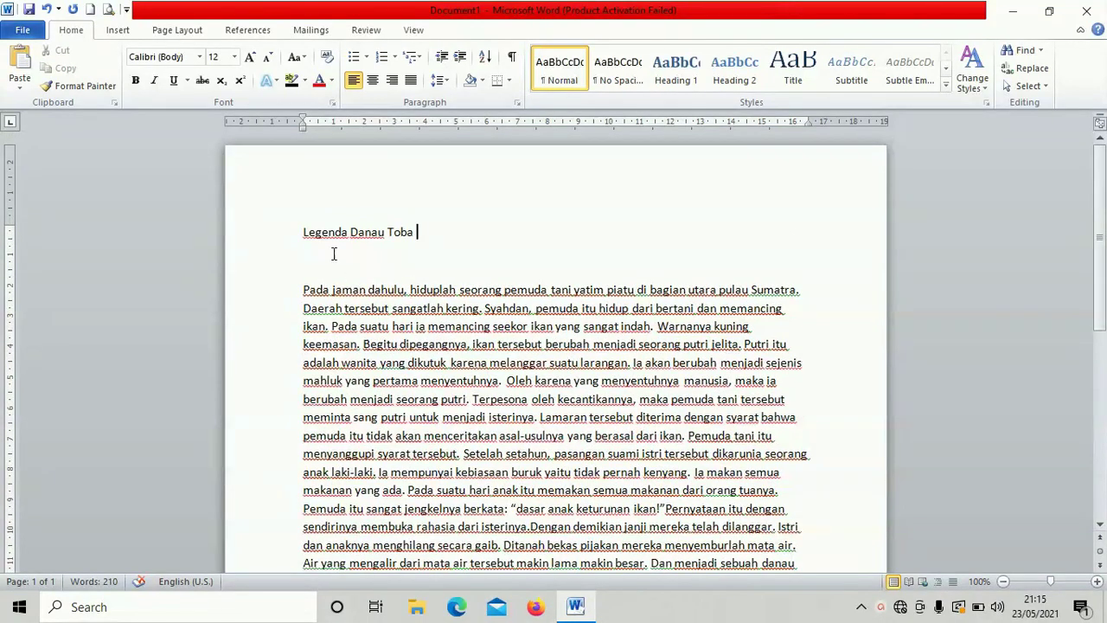
pyautogui.scroll(-3, 333, 253)
pyautogui.scroll(3, 336, 254)
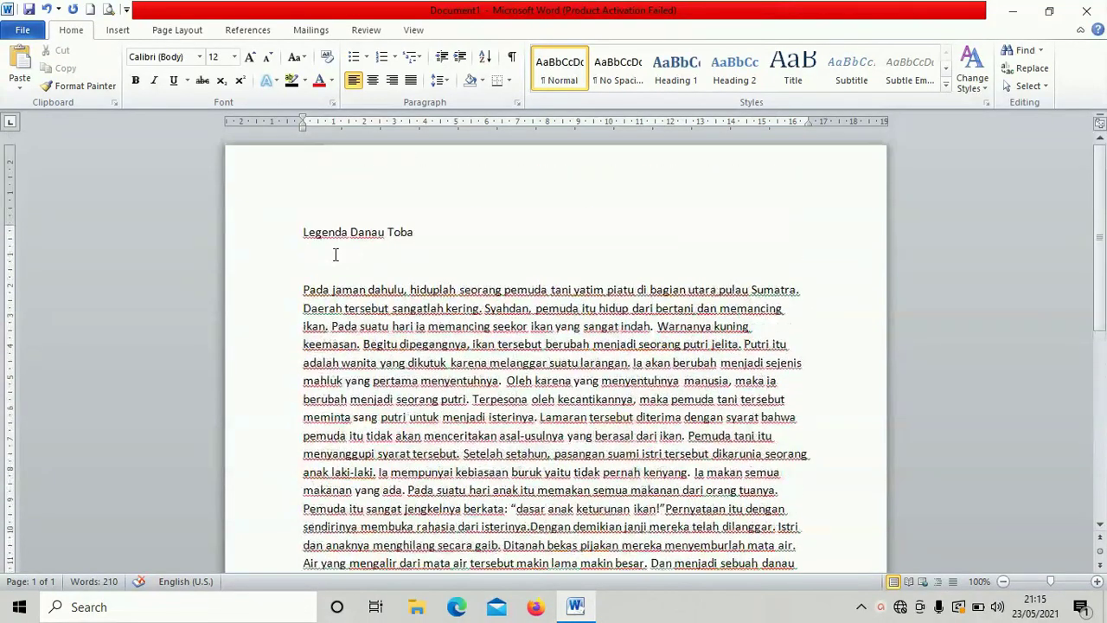
# Center the title "Legenda Danau Toba" and set its font size to 22
pyautogui.moveTo(418, 234); pyautogui.dragTo(291, 240)
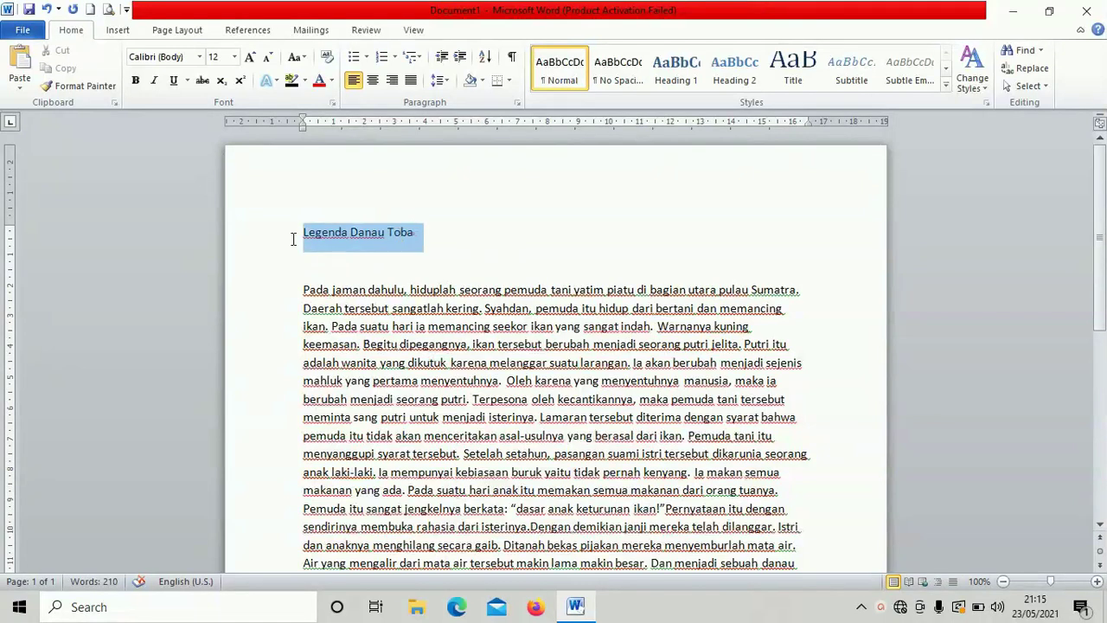
pyautogui.click(376, 83)
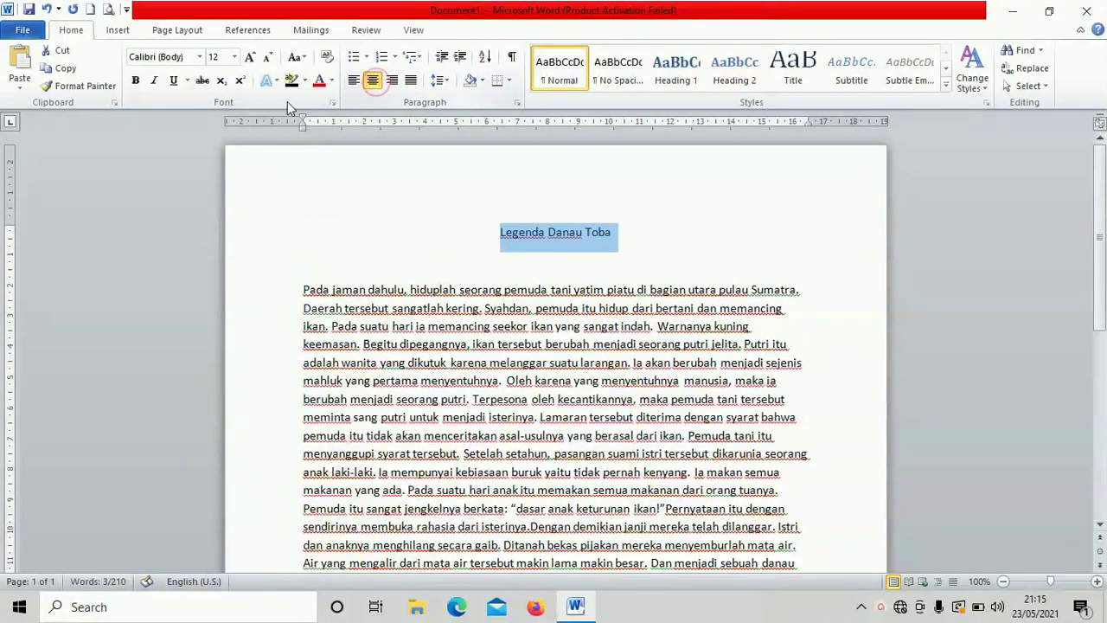
pyautogui.click(234, 57)
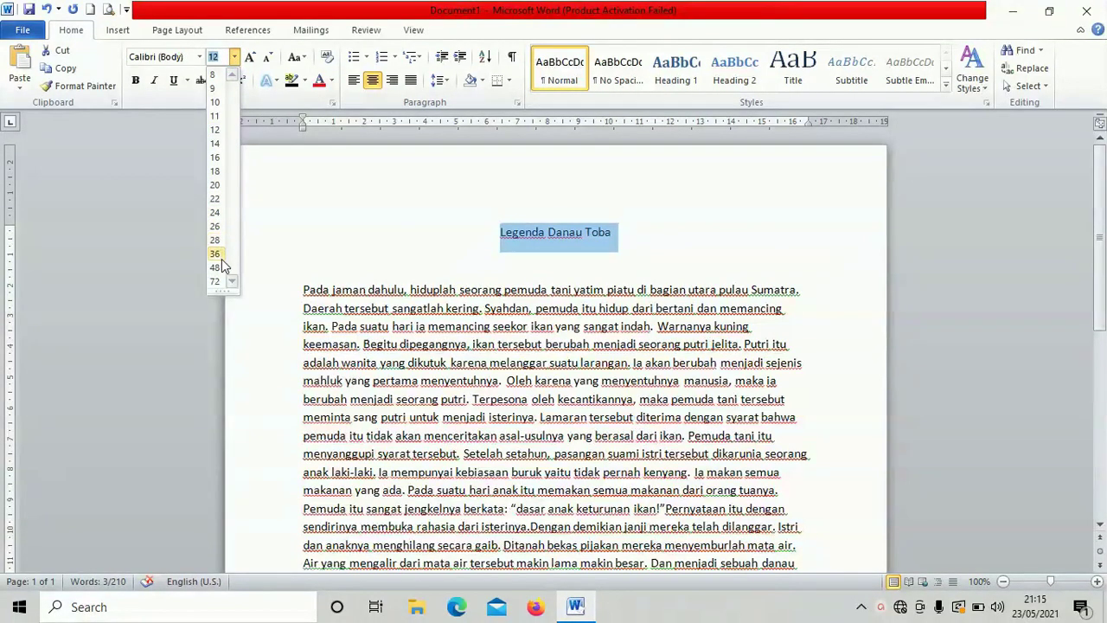
pyautogui.click(218, 199)
# Justify the whole story paragraph below the title
pyautogui.scroll(-2, 217, 191)
pyautogui.moveTo(608, 478); pyautogui.dragTo(284, 186)
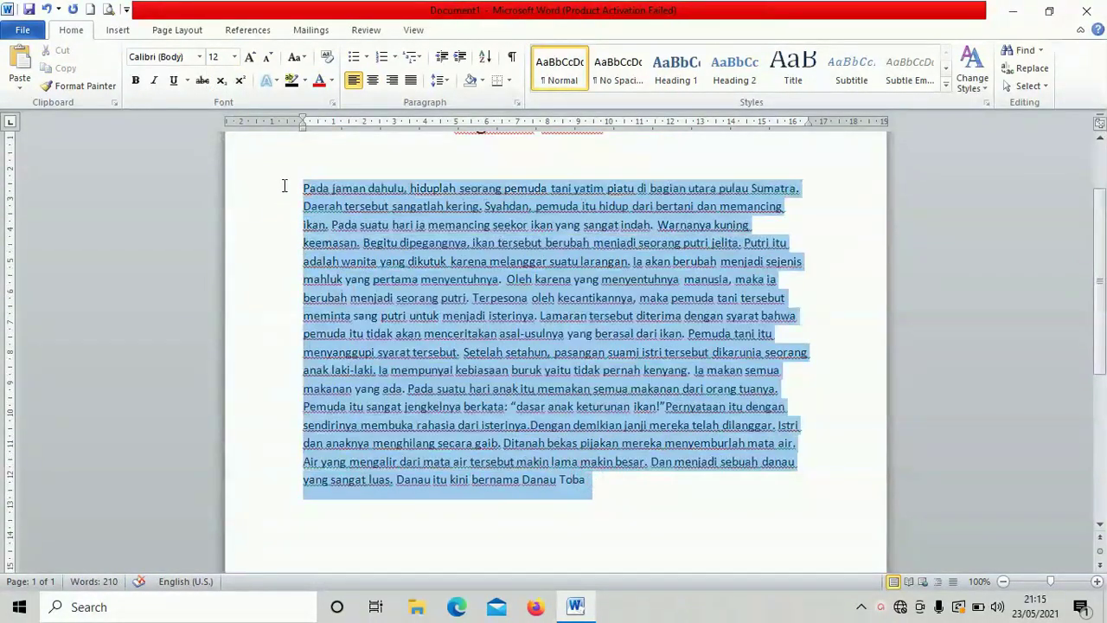
pyautogui.scroll(2, 366, 259)
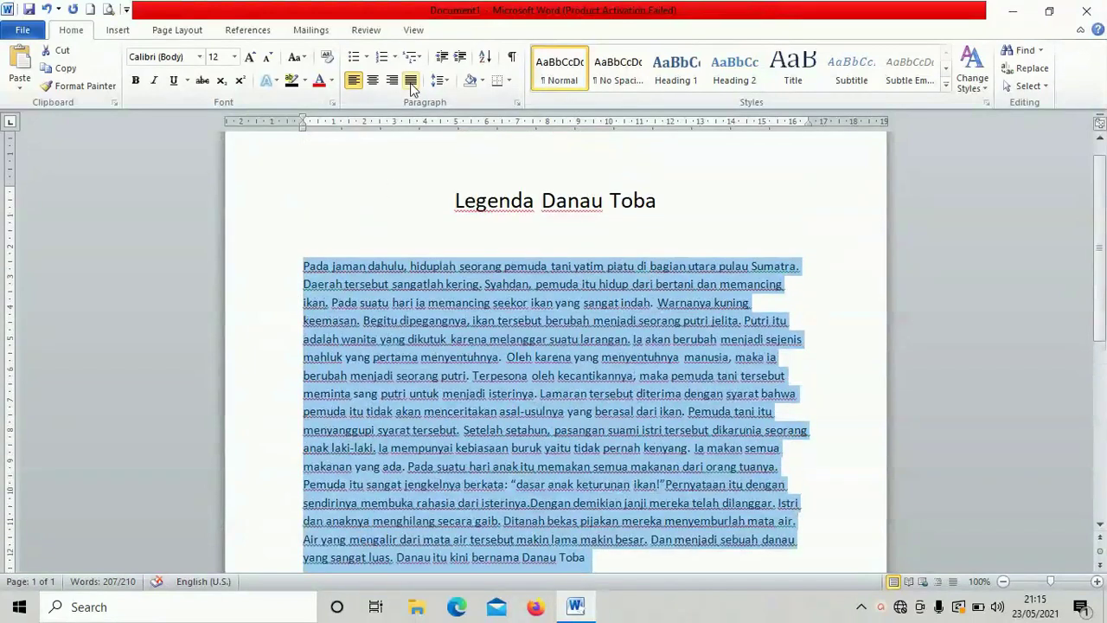
pyautogui.click(412, 83)
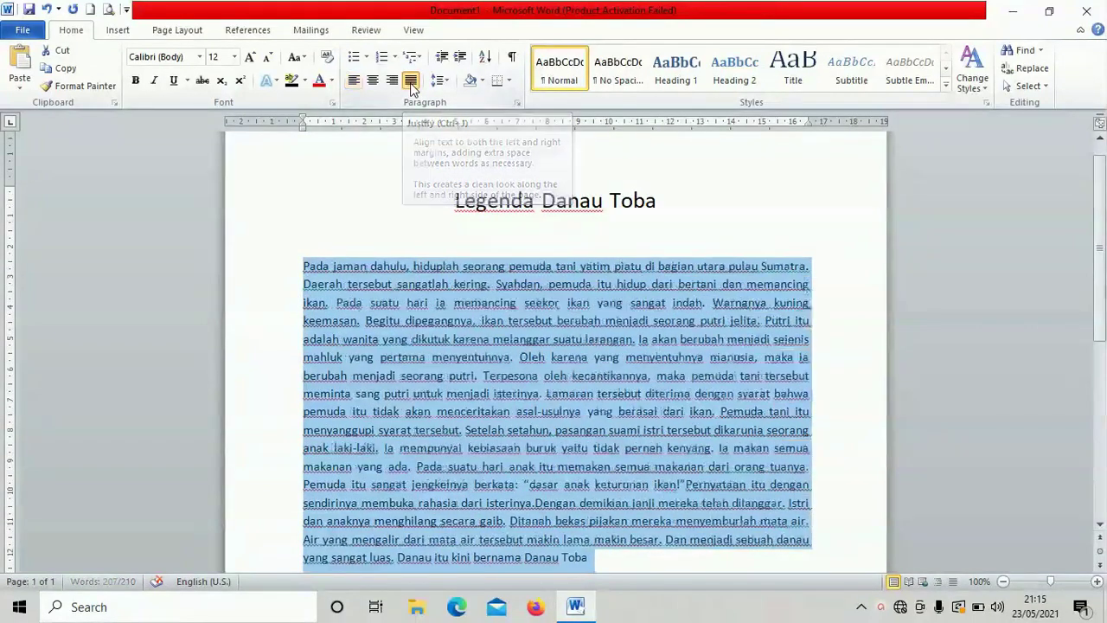
pyautogui.click(779, 197)
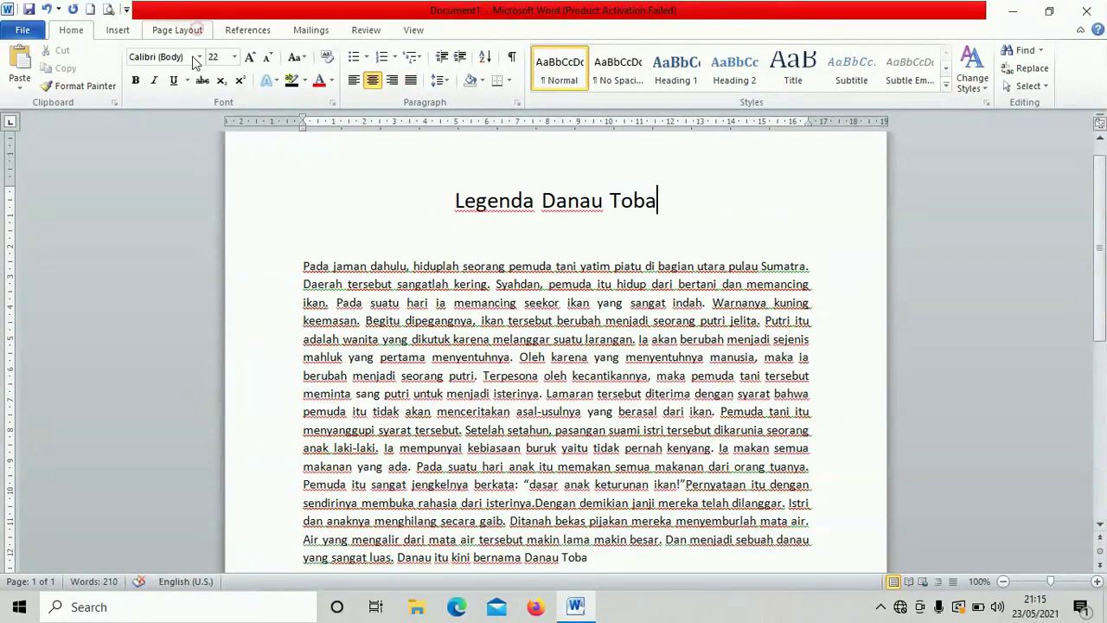
# Set the document's paper size to A4 (21 cm x 29,7 cm)
pyautogui.click(177, 30)
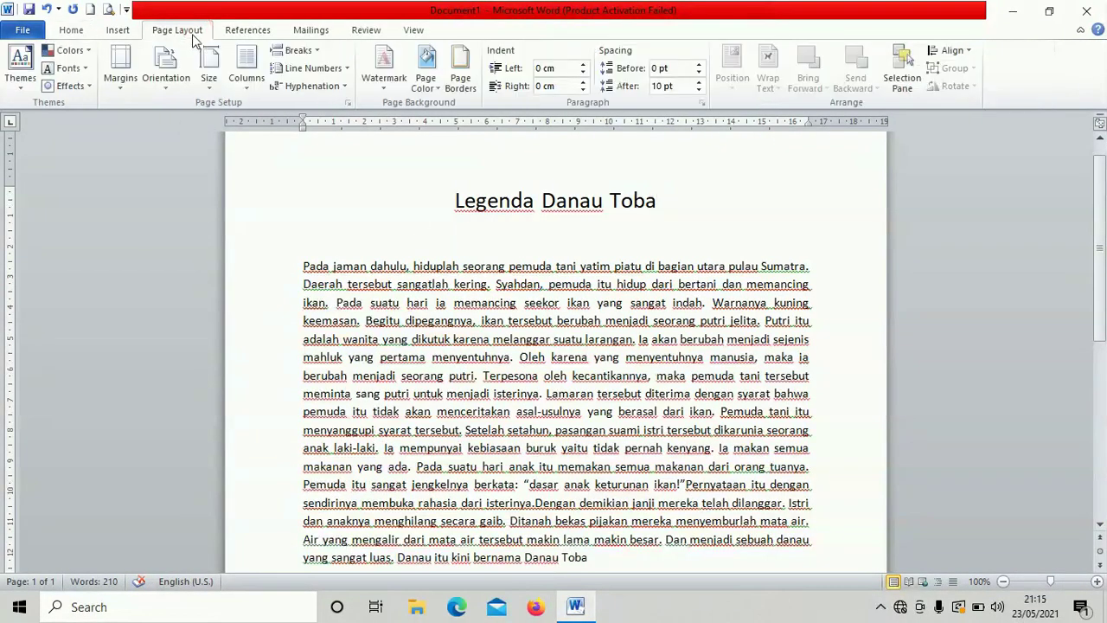
pyautogui.click(209, 86)
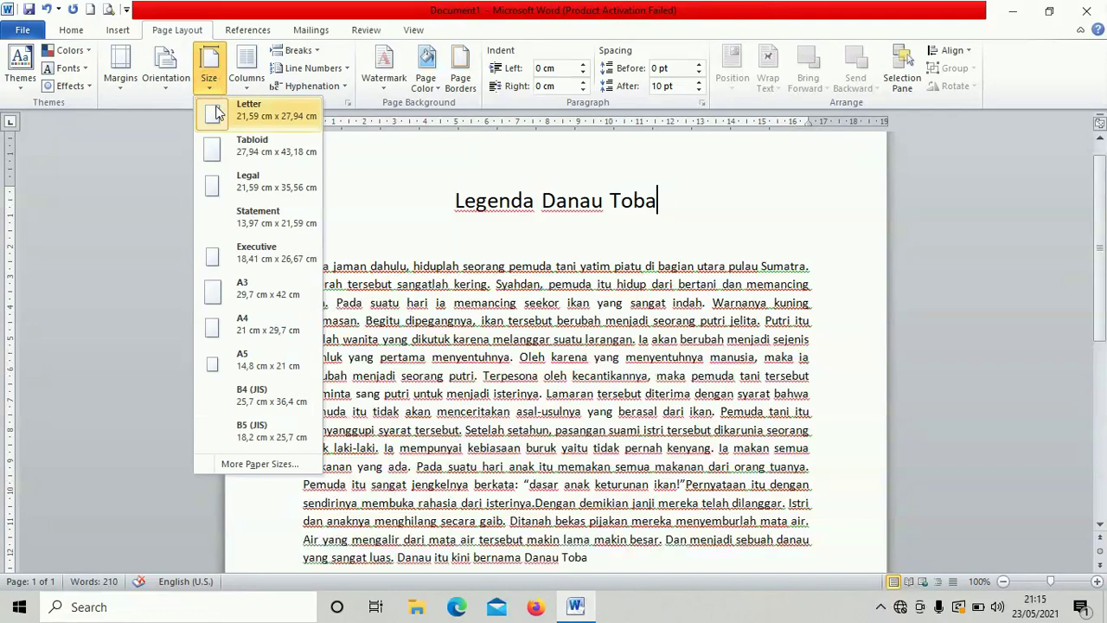
pyautogui.click(253, 322)
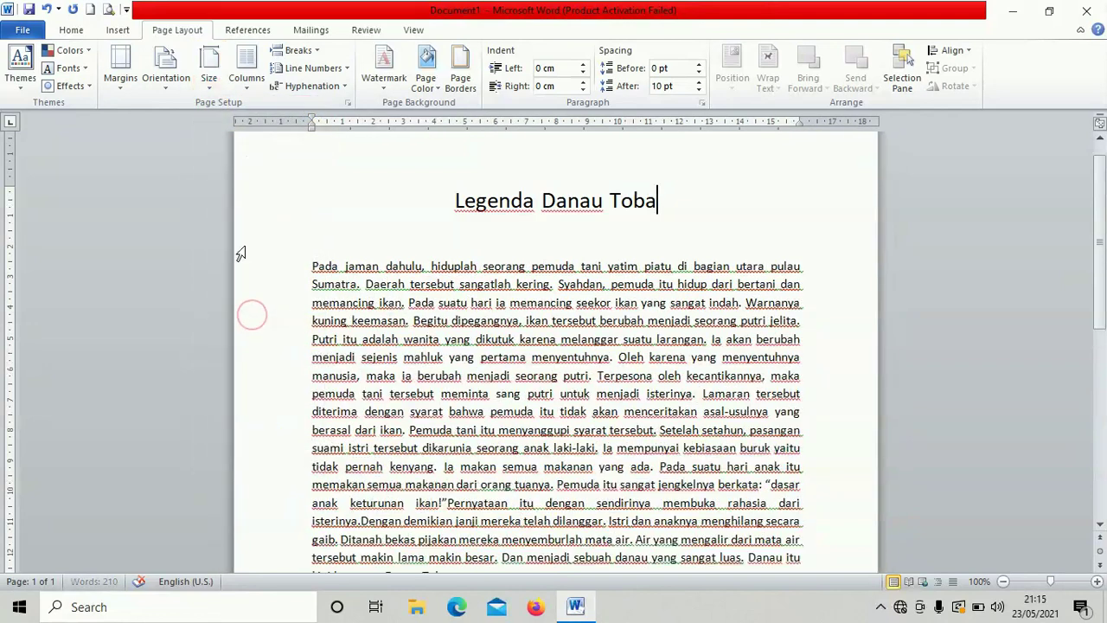
# Set the page orientation to Portrait and apply the Moderate margins preset
pyautogui.click(165, 92)
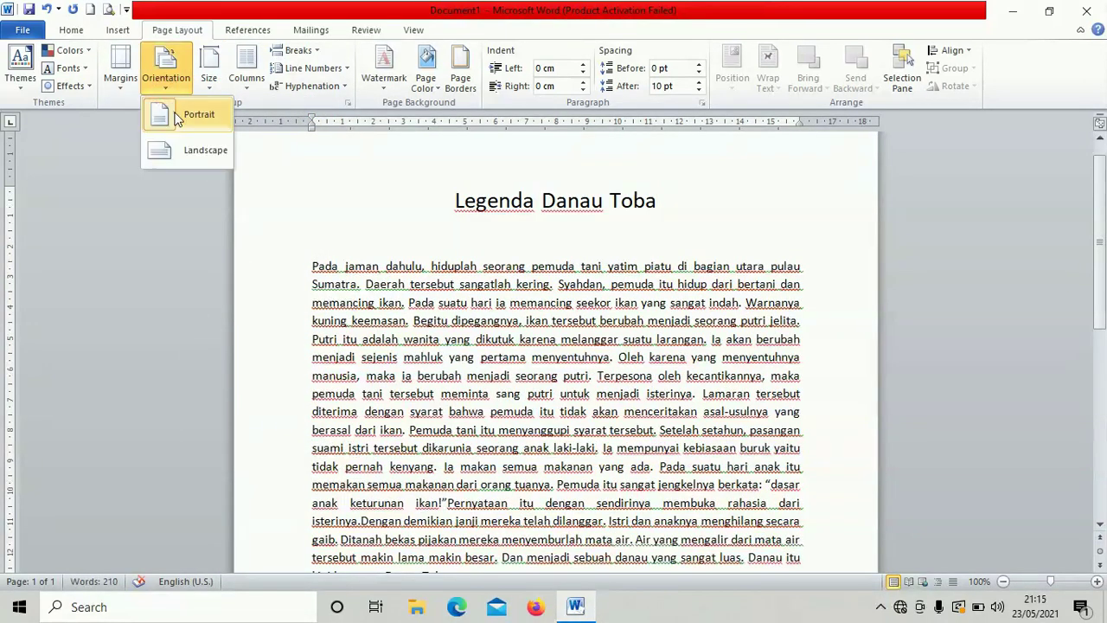
pyautogui.click(173, 114)
pyautogui.click(130, 87)
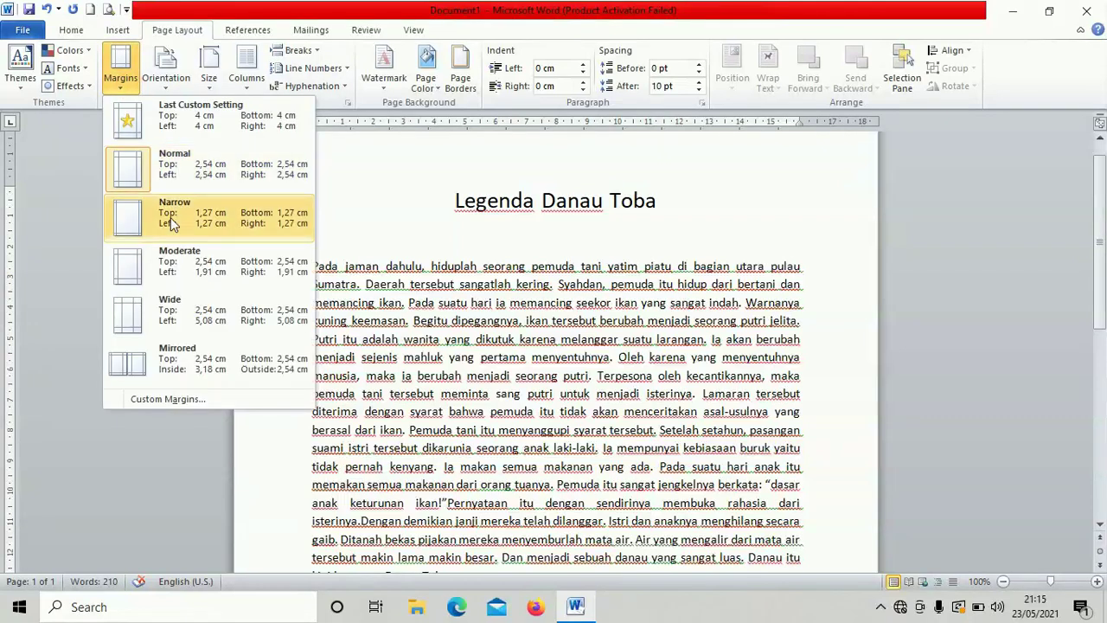
pyautogui.click(173, 273)
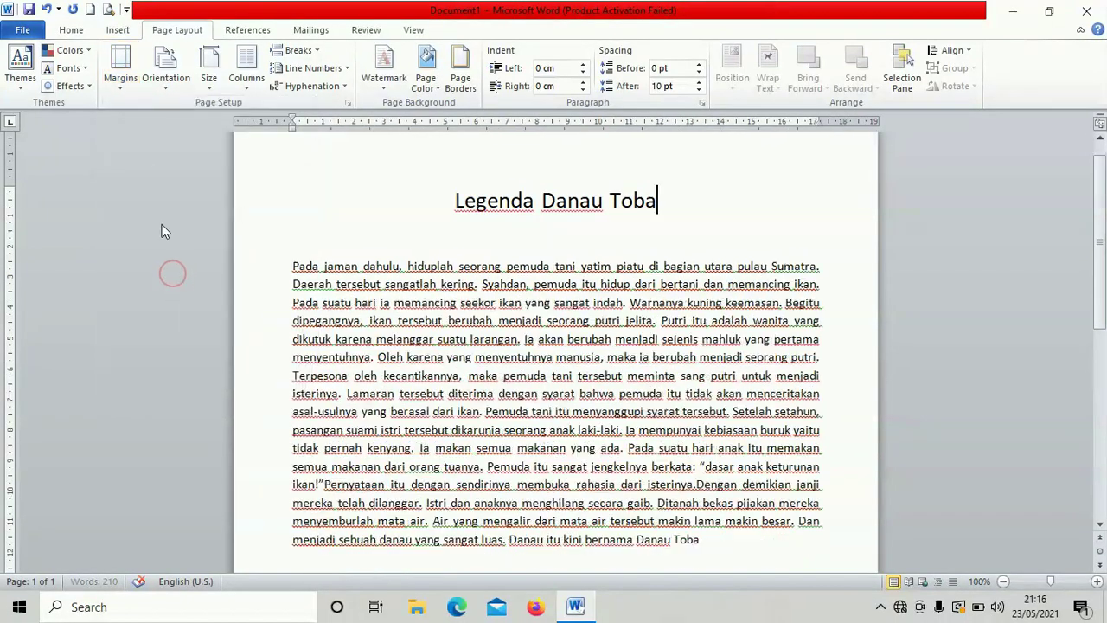
# Look over the whole page to check how the title and story text fit the new page layout
pyautogui.scroll(-1, 739, 232)
pyautogui.scroll(-1, 740, 232)
pyautogui.scroll(3, 641, 404)
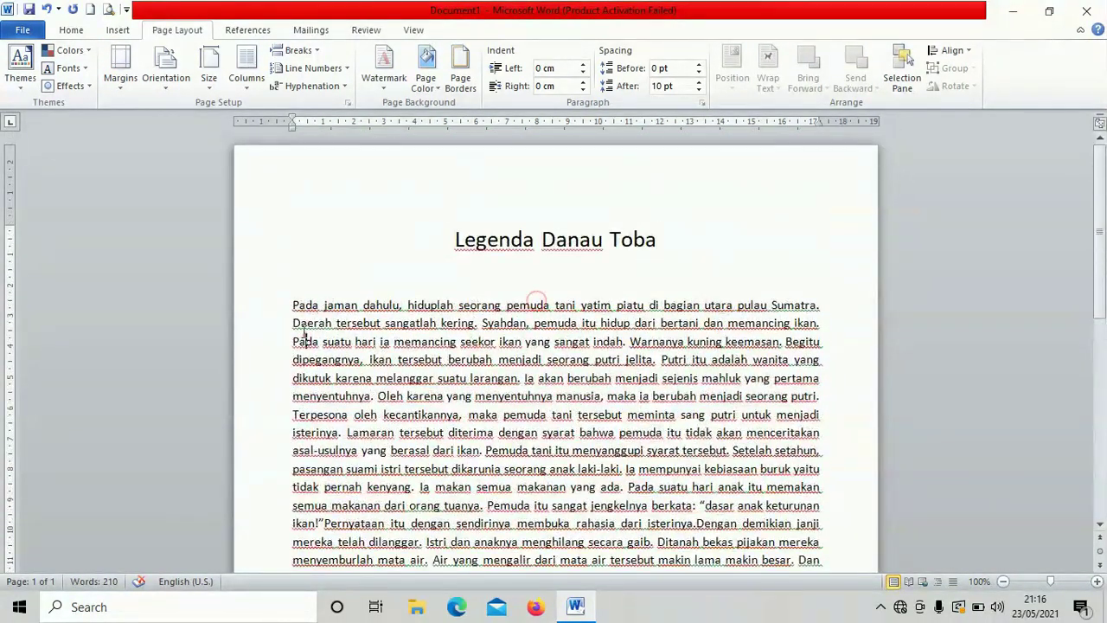
pyautogui.scroll(-3, 303, 338)
pyautogui.scroll(3, 302, 185)
pyautogui.scroll(-7, 467, 315)
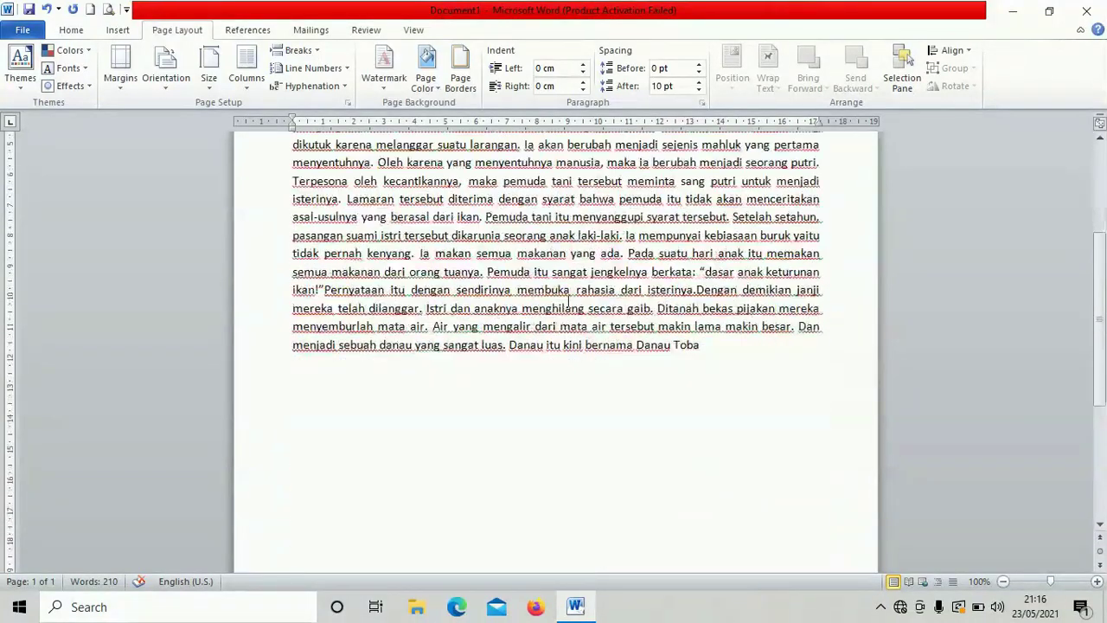
pyautogui.scroll(3, 583, 304)
pyautogui.scroll(1, 584, 308)
pyautogui.scroll(-6, 580, 321)
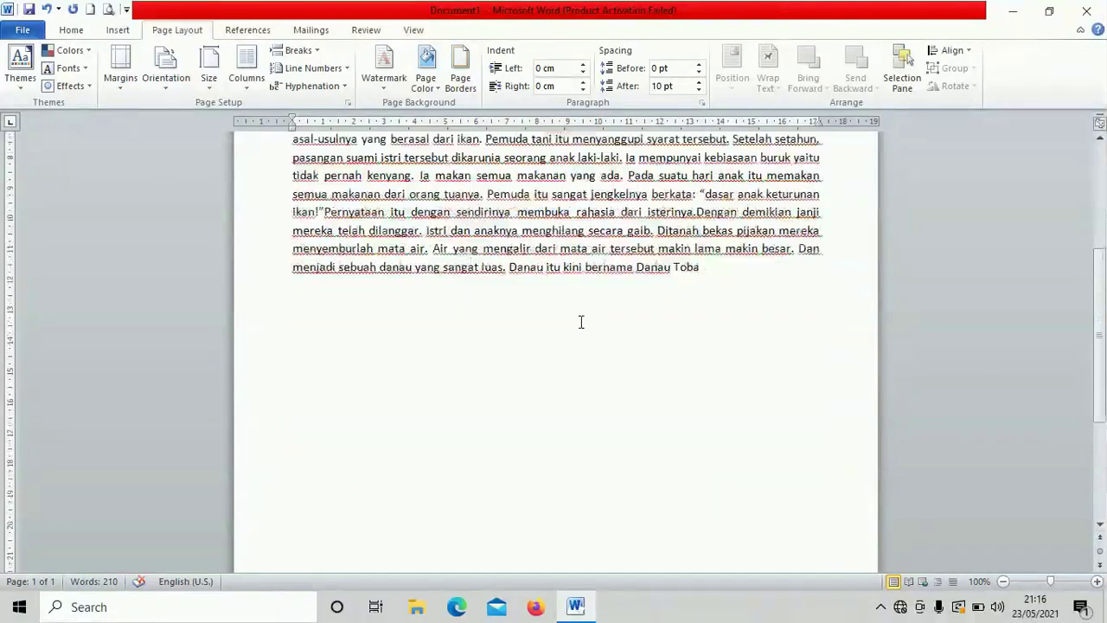
pyautogui.scroll(2, 581, 334)
pyautogui.scroll(6, 582, 334)
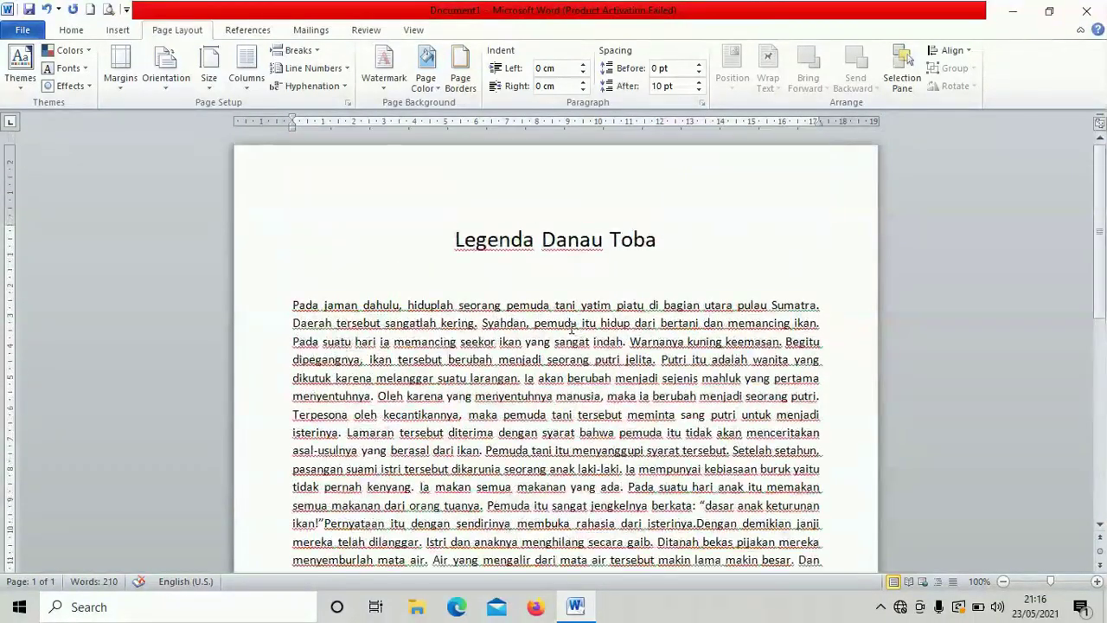
# Set the font size of the entire story paragraph to 14
pyautogui.scroll(-2, 412, 294)
pyautogui.moveTo(288, 189); pyautogui.dragTo(707, 471)
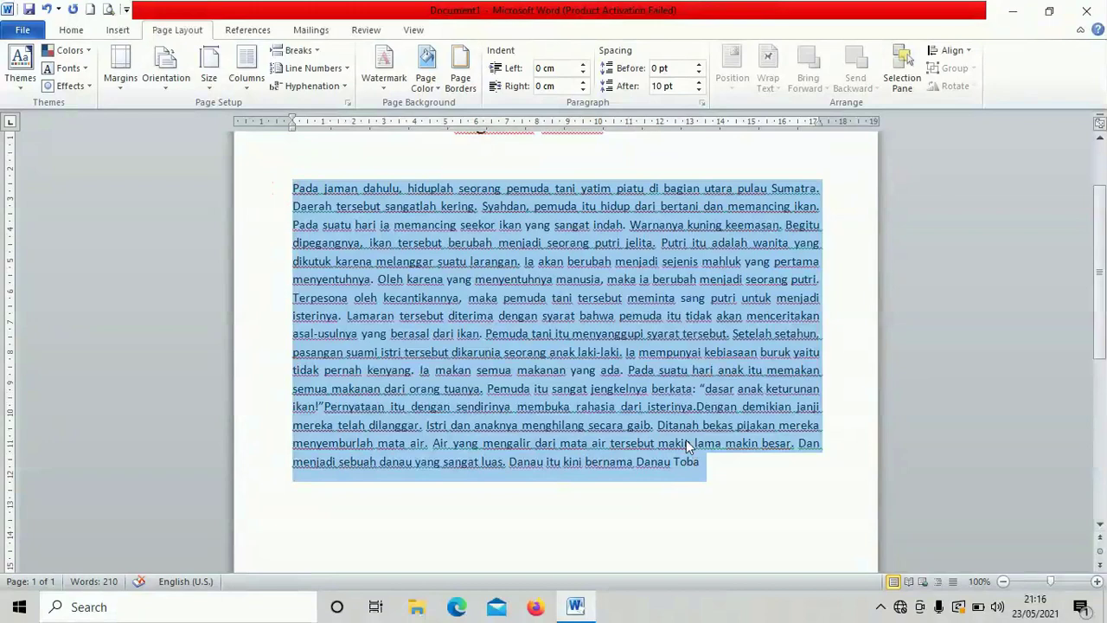
pyautogui.click(71, 29)
pyautogui.click(233, 57)
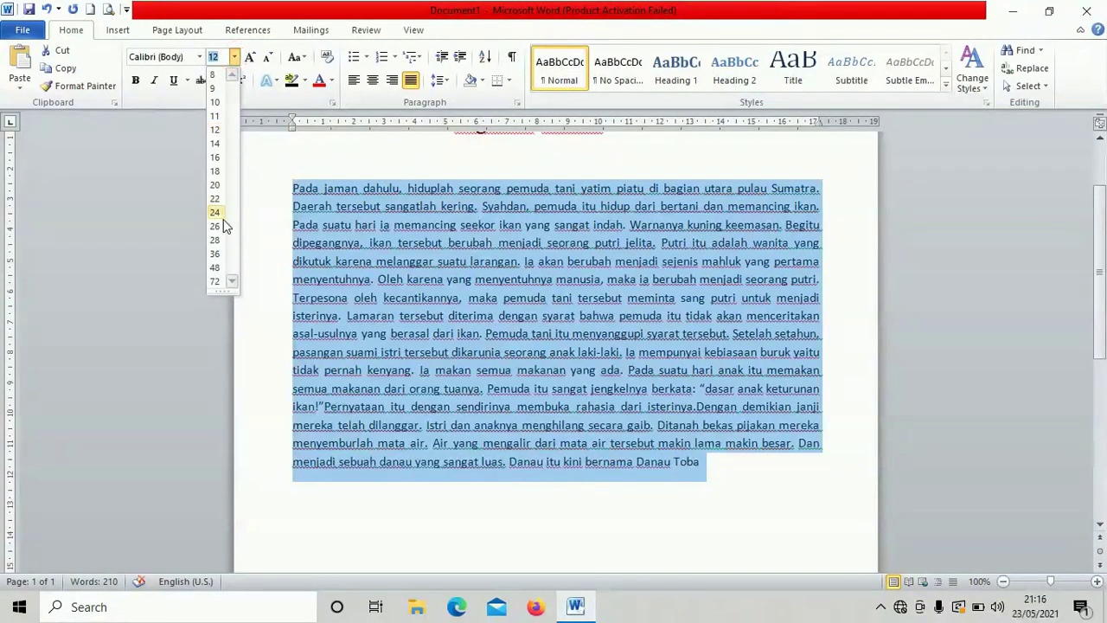
pyautogui.click(216, 144)
pyautogui.scroll(5, 588, 345)
pyautogui.click(744, 241)
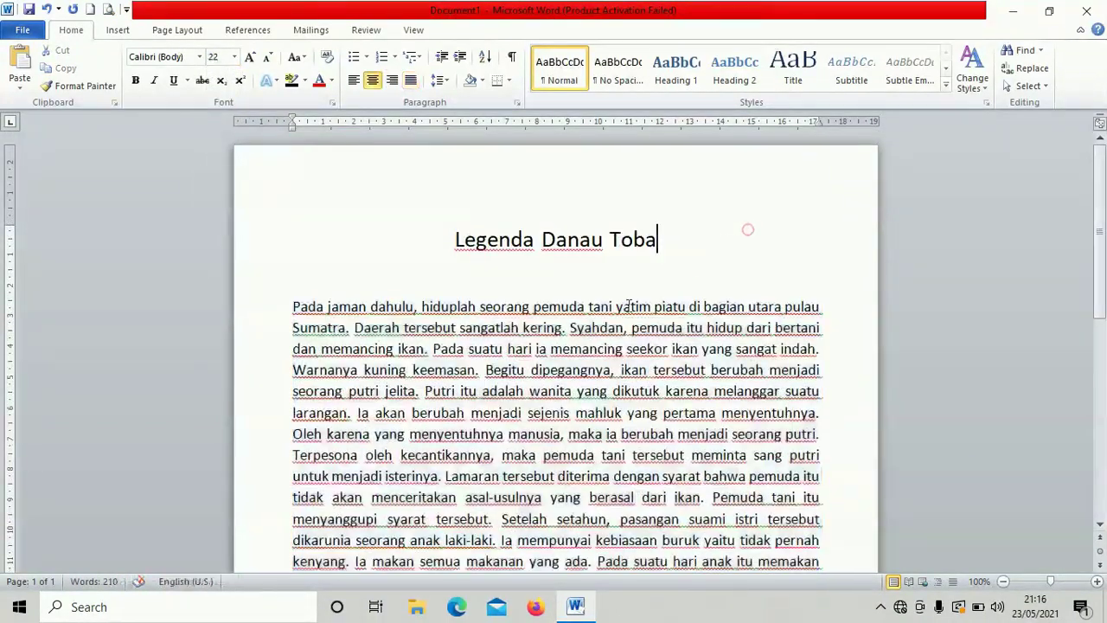
pyautogui.click(629, 327)
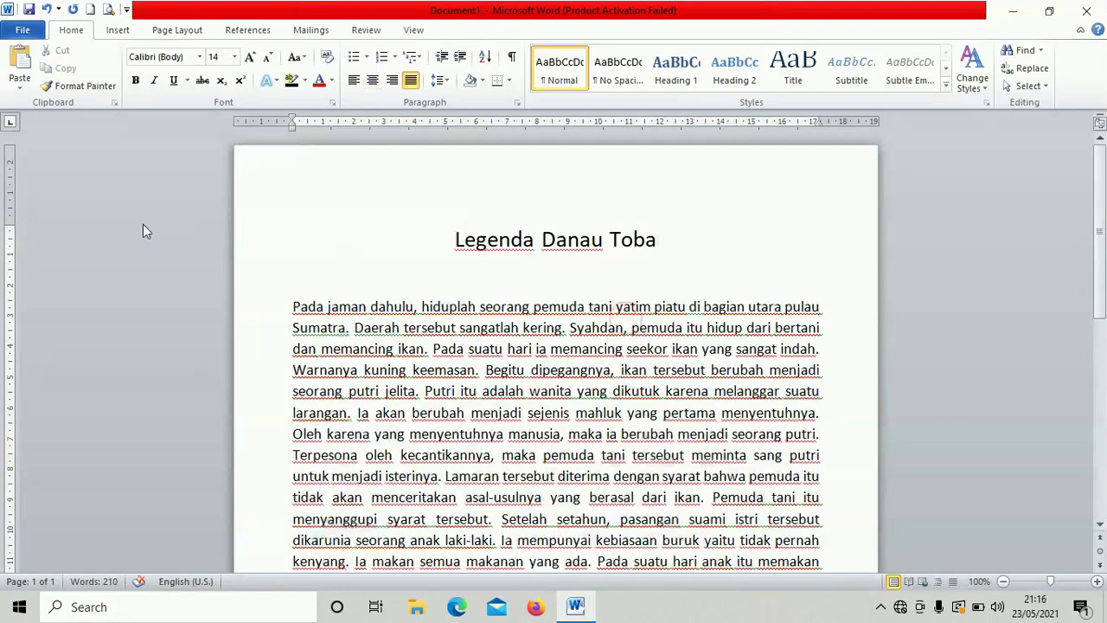
# Indent the first line of the story paragraph, which begins with "Pada jaman dahulu"
pyautogui.scroll(-4, 485, 306)
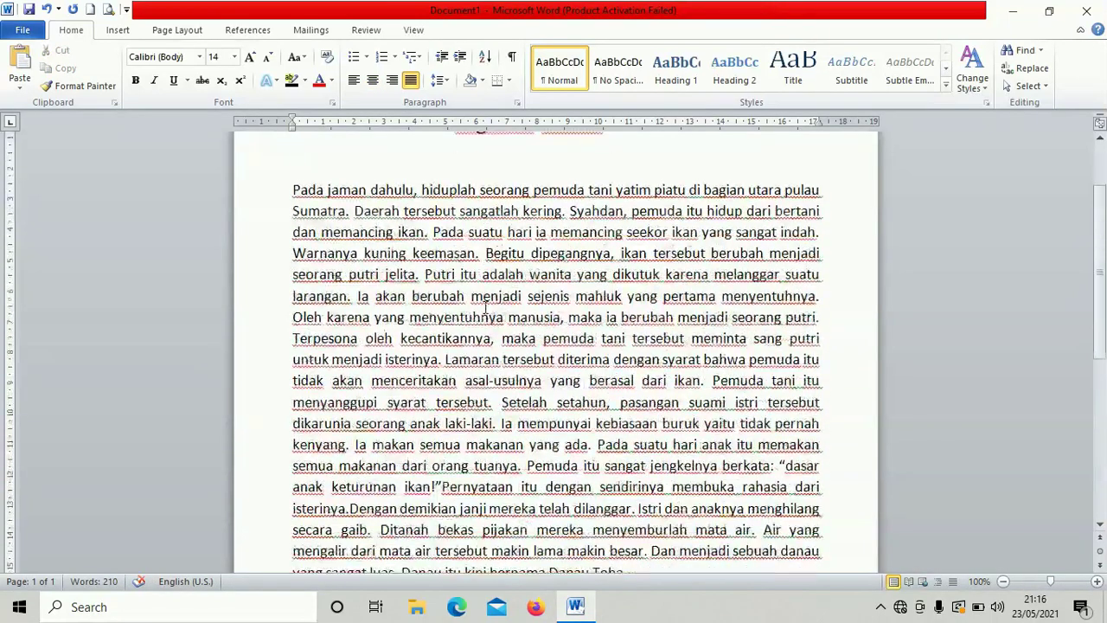
pyautogui.scroll(4, 480, 362)
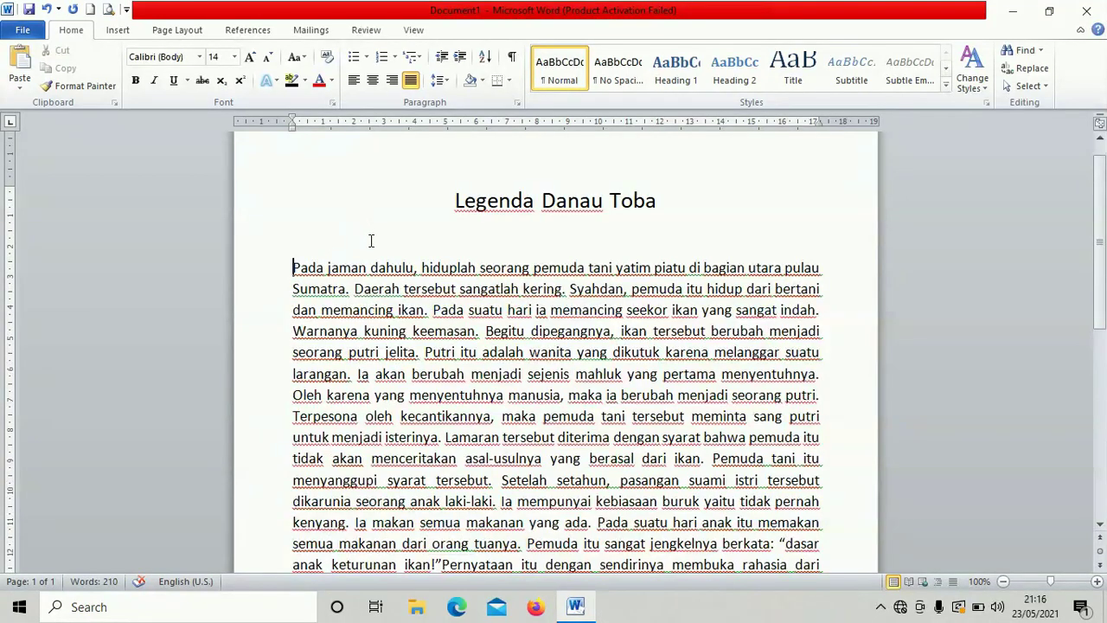
pyautogui.press('Tab')
pyautogui.scroll(-3, 450, 363)
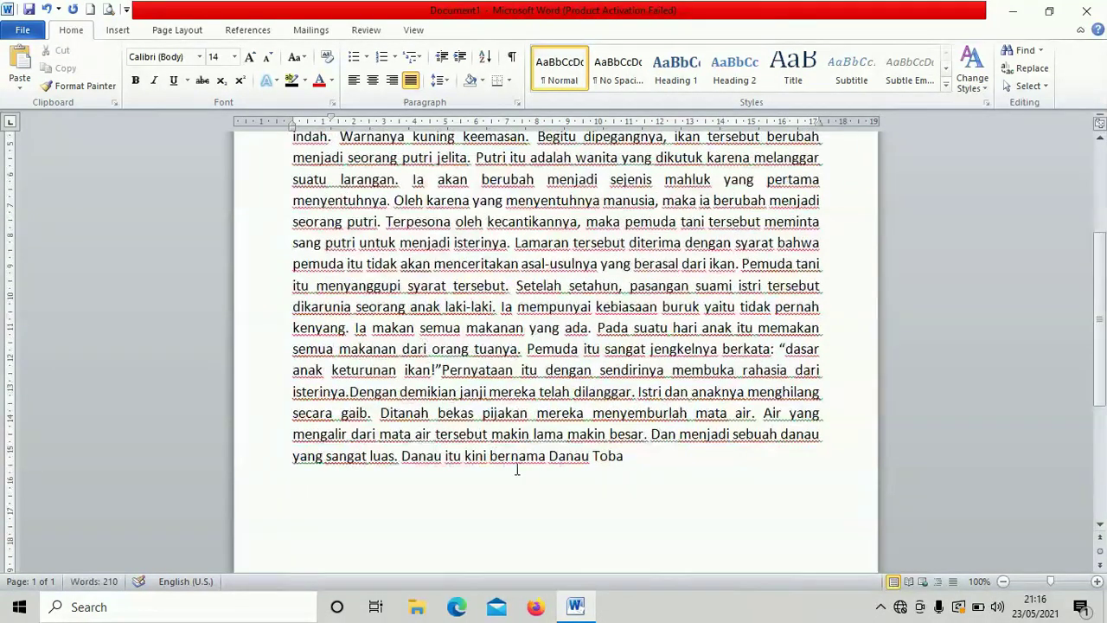
pyautogui.scroll(4, 623, 456)
pyautogui.scroll(-5, 624, 457)
pyautogui.scroll(1, 623, 445)
pyautogui.scroll(3, 621, 438)
pyautogui.scroll(1, 597, 394)
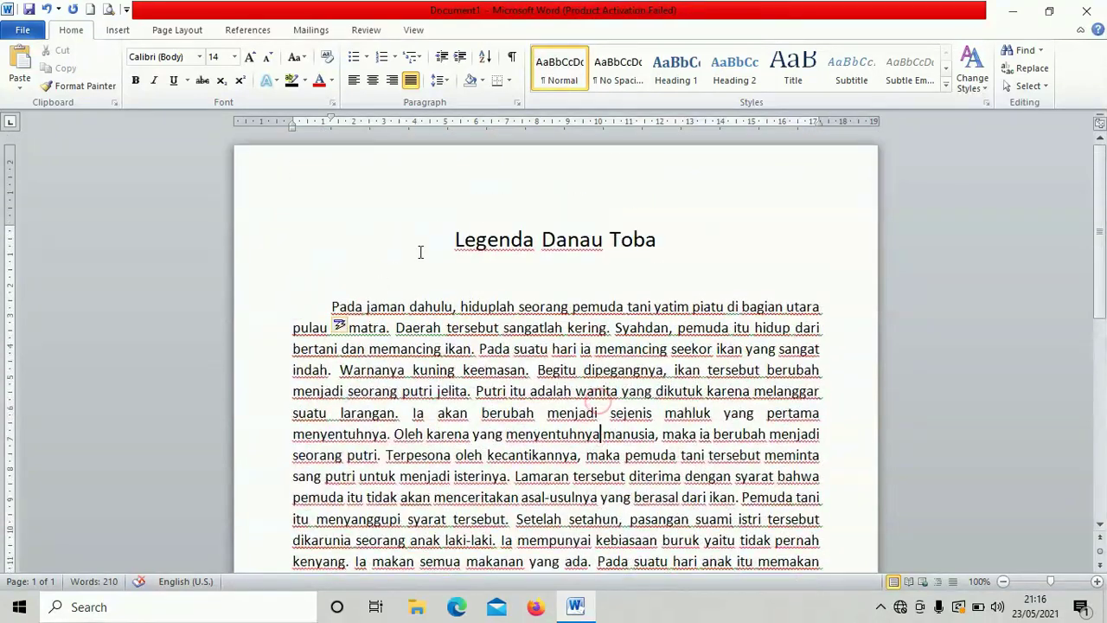
pyautogui.click(322, 300)
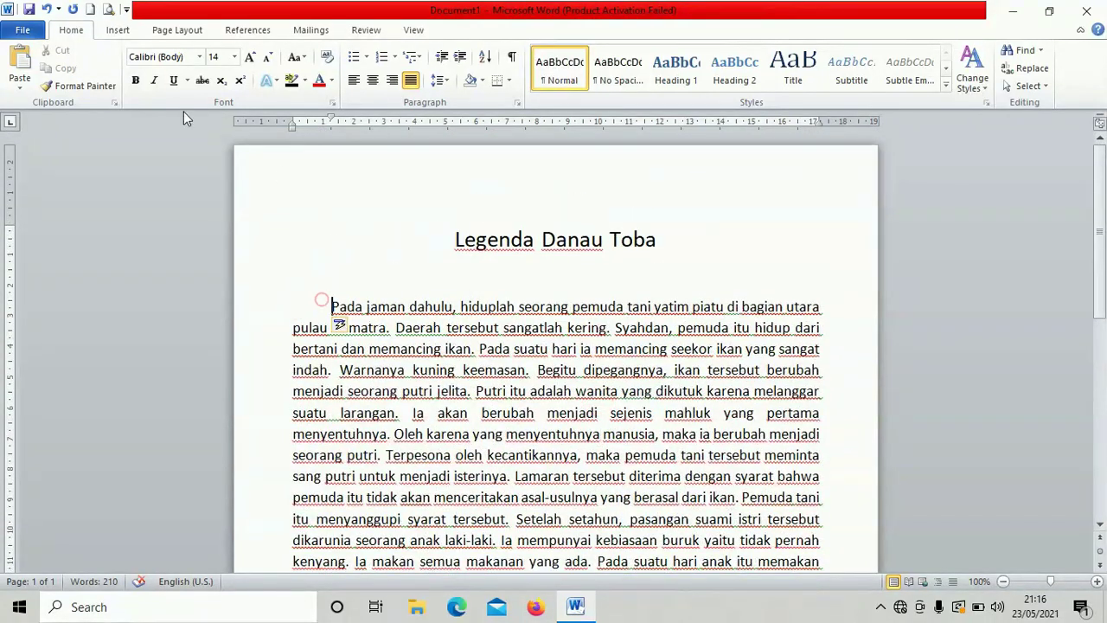
pyautogui.click(120, 30)
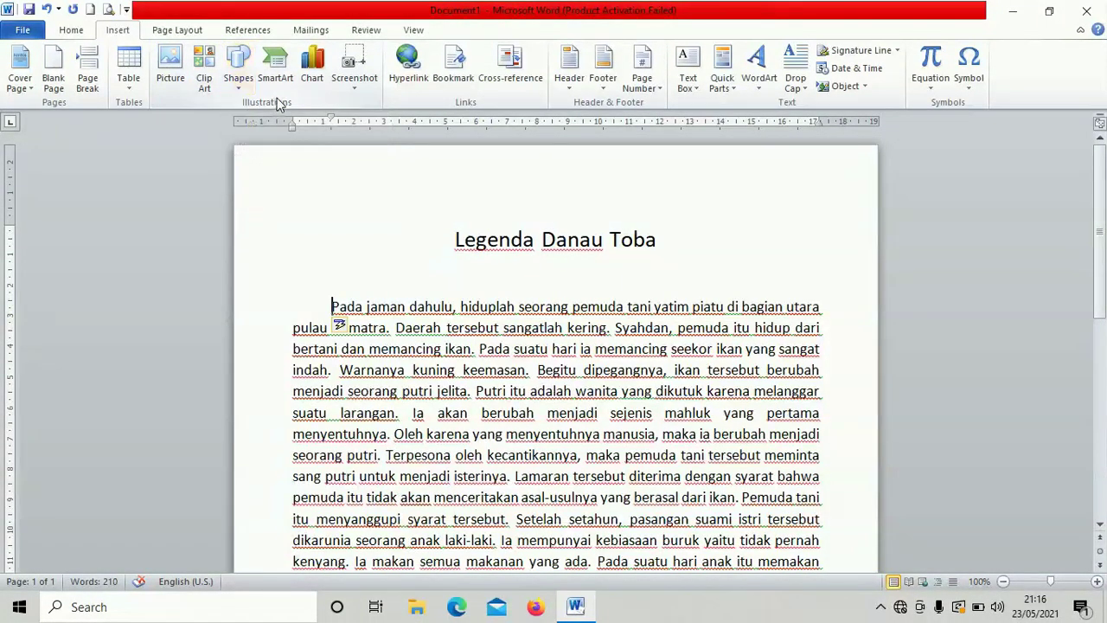
# Open the page border settings and try the Box, Shadow and 3-D settings, ending with Shadow
pyautogui.click(183, 29)
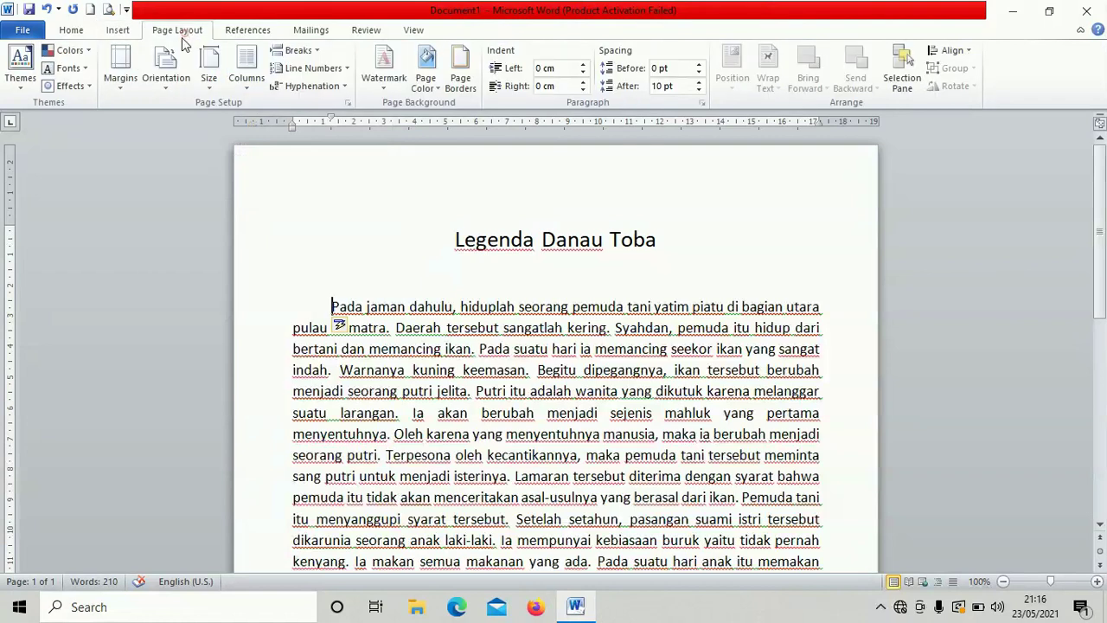
pyautogui.click(429, 82)
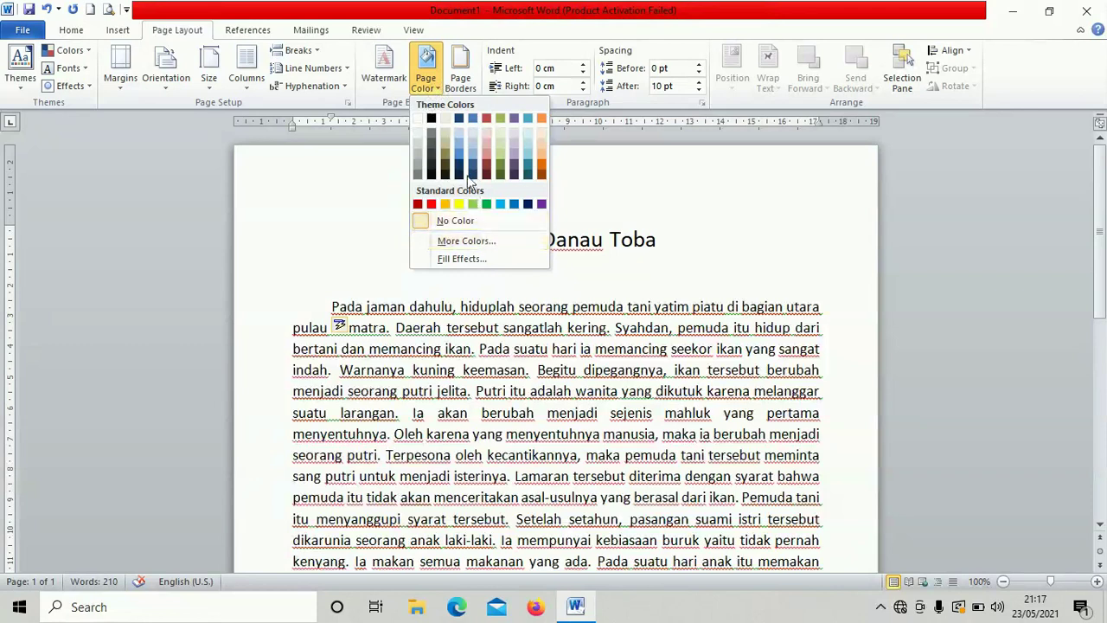
pyautogui.click(461, 83)
pyautogui.click(463, 83)
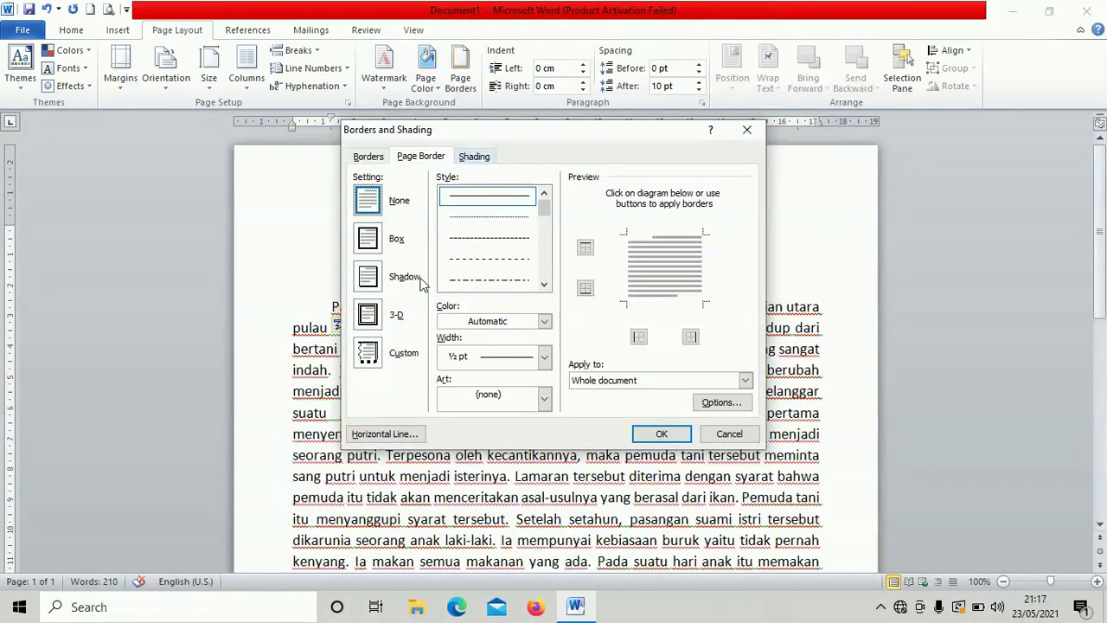
pyautogui.click(369, 248)
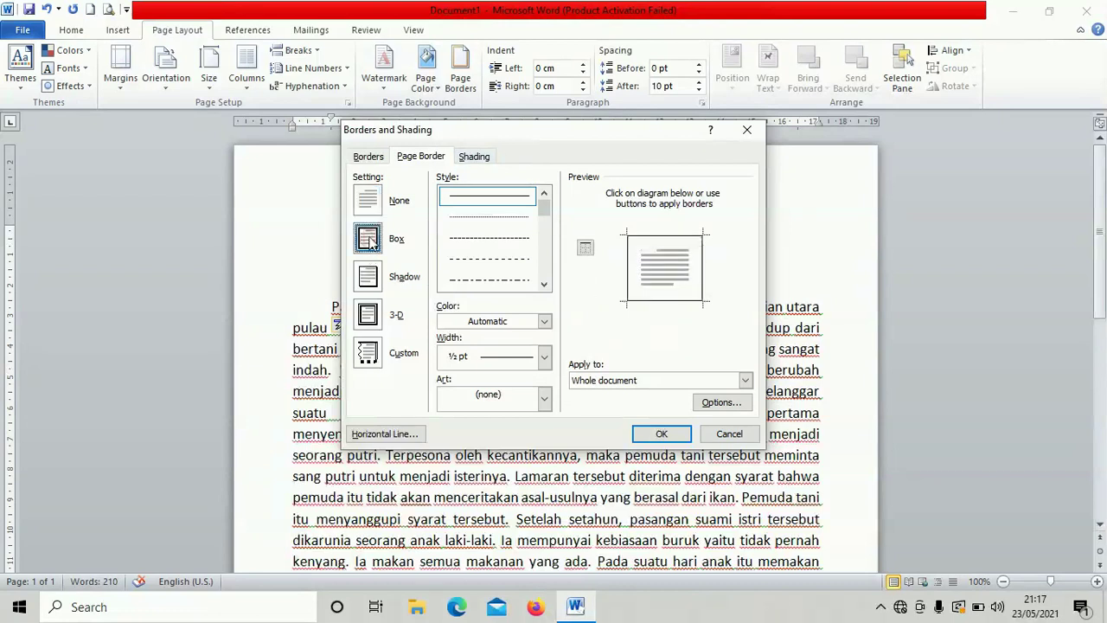
pyautogui.click(367, 278)
pyautogui.click(369, 314)
pyautogui.click(368, 276)
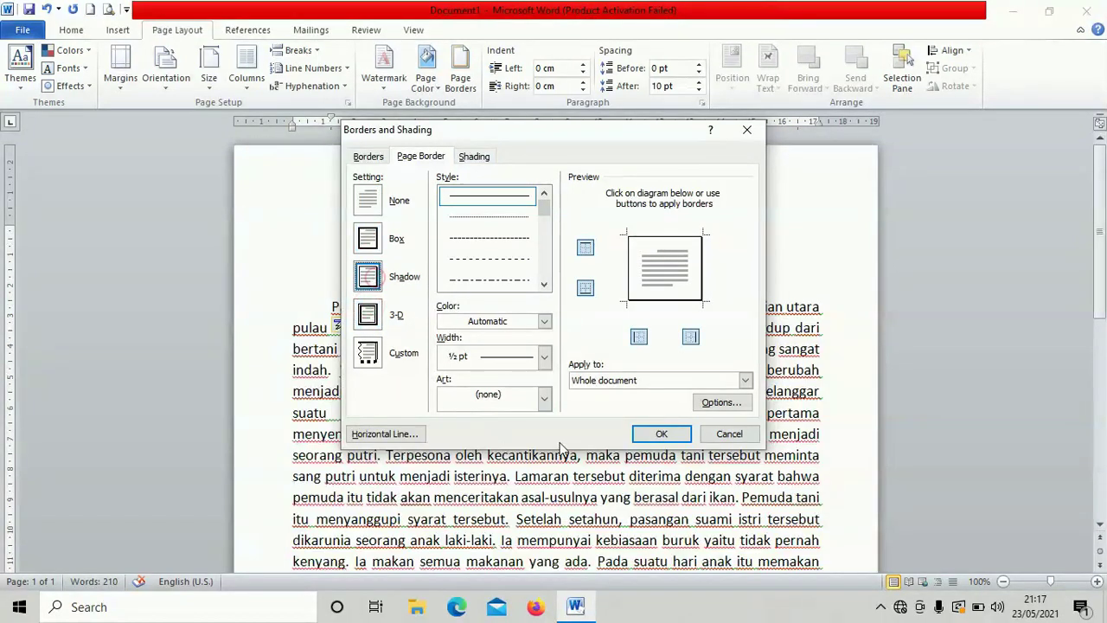
# Apply a page border of green tree art to the whole document
pyautogui.click(545, 400)
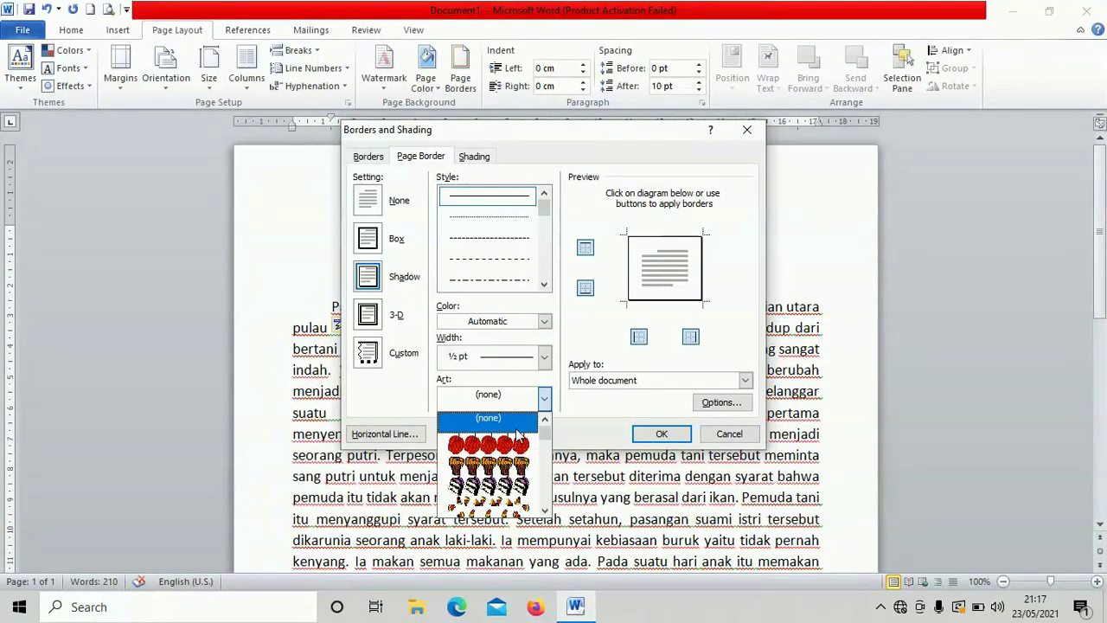
pyautogui.scroll(-5, 510, 467)
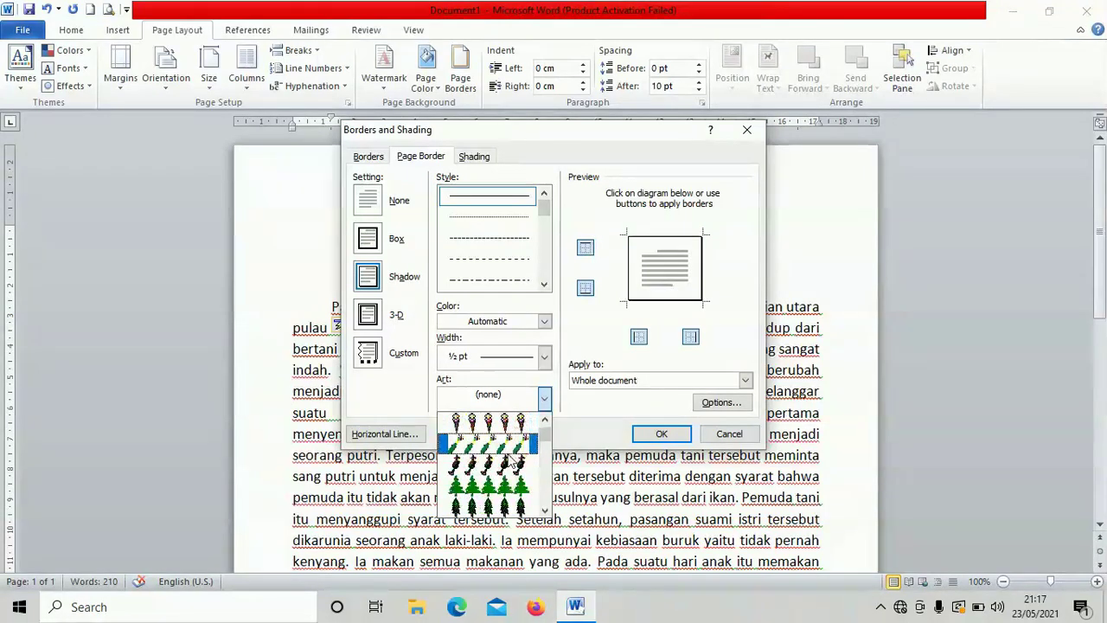
pyautogui.scroll(-3, 504, 489)
pyautogui.click(505, 453)
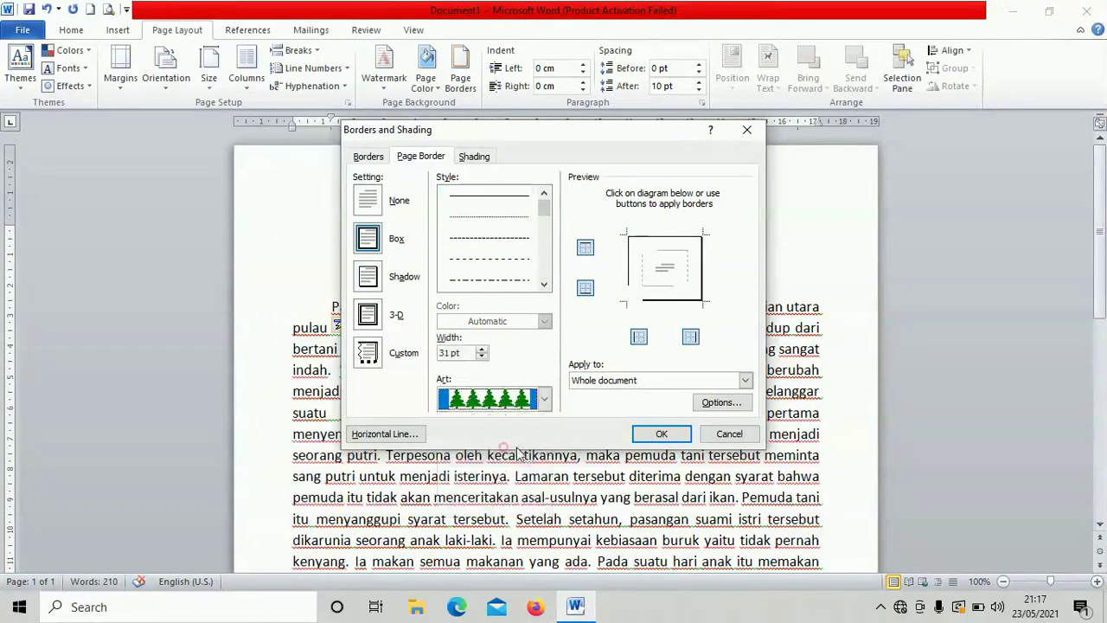
pyautogui.click(659, 435)
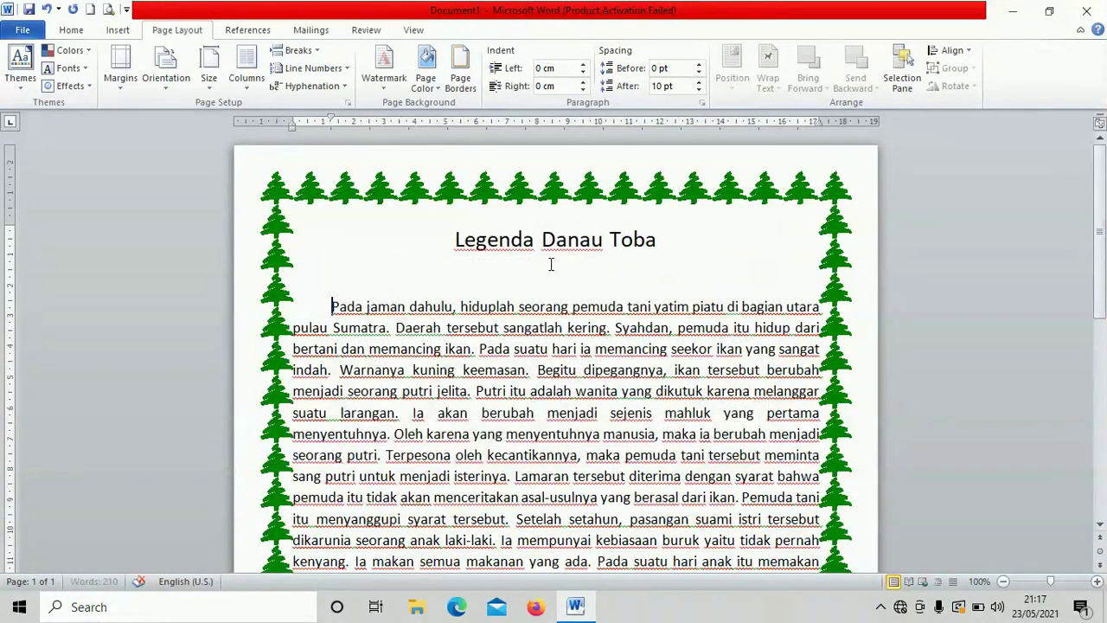
# Reopen the page border settings and set the border art to none in place of the green trees
pyautogui.click(460, 76)
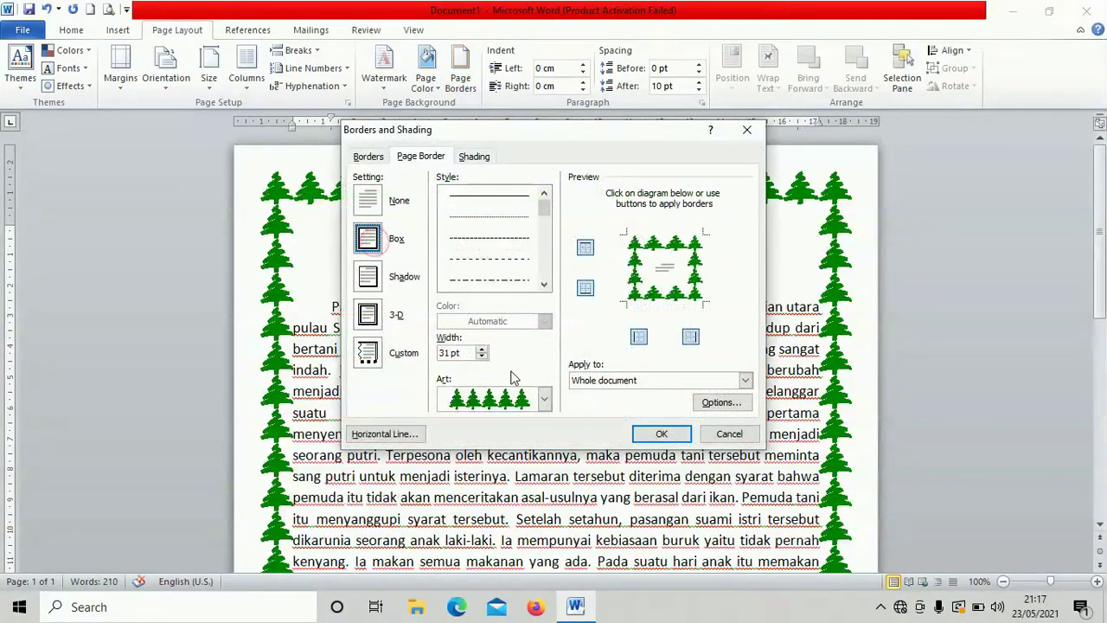
pyautogui.click(543, 398)
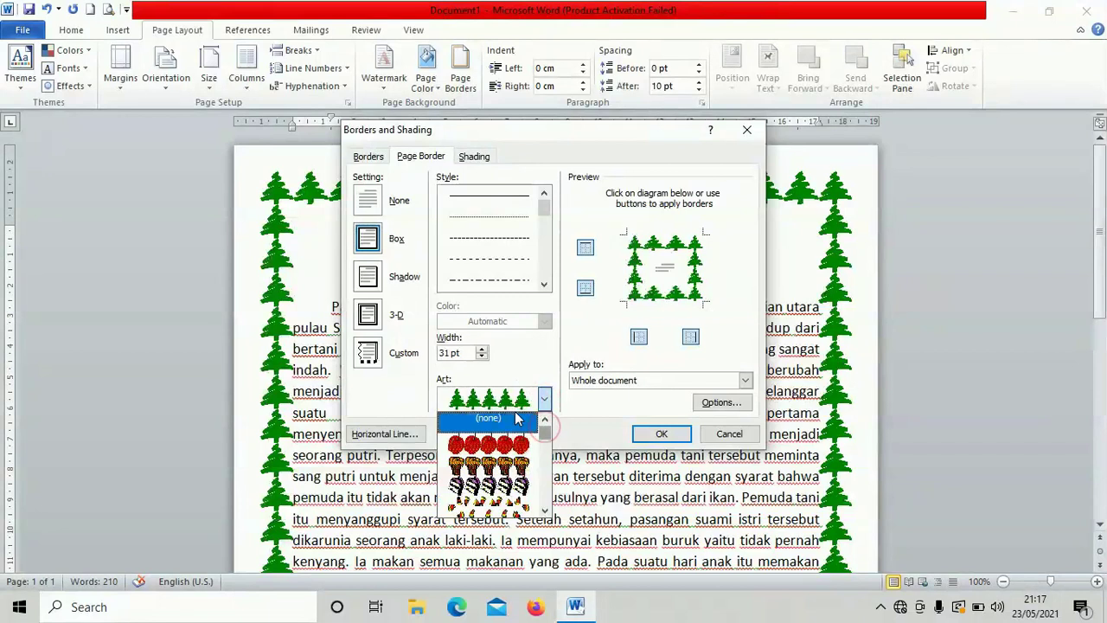
pyautogui.click(514, 418)
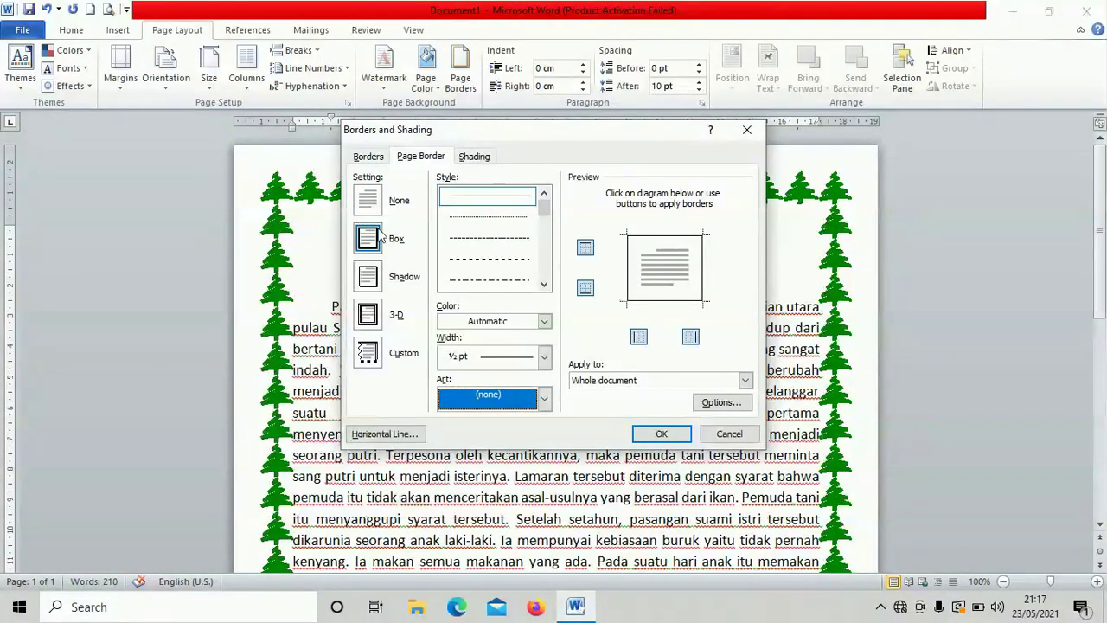
# Set the single-line page border's color to red and its width to 4 ½ pt
pyautogui.click(543, 321)
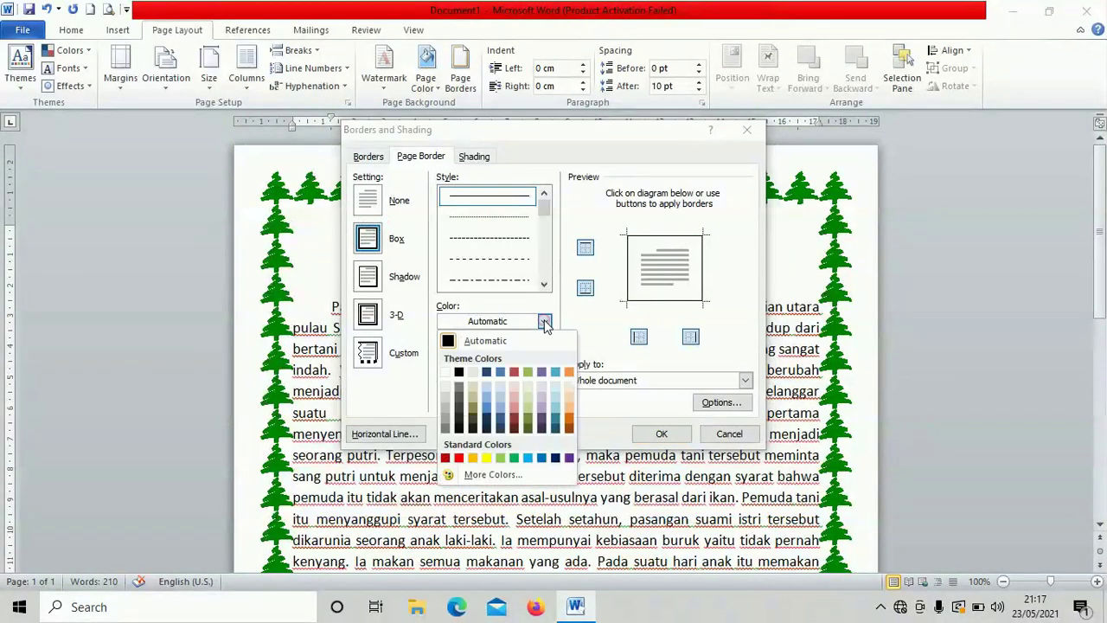
pyautogui.click(457, 457)
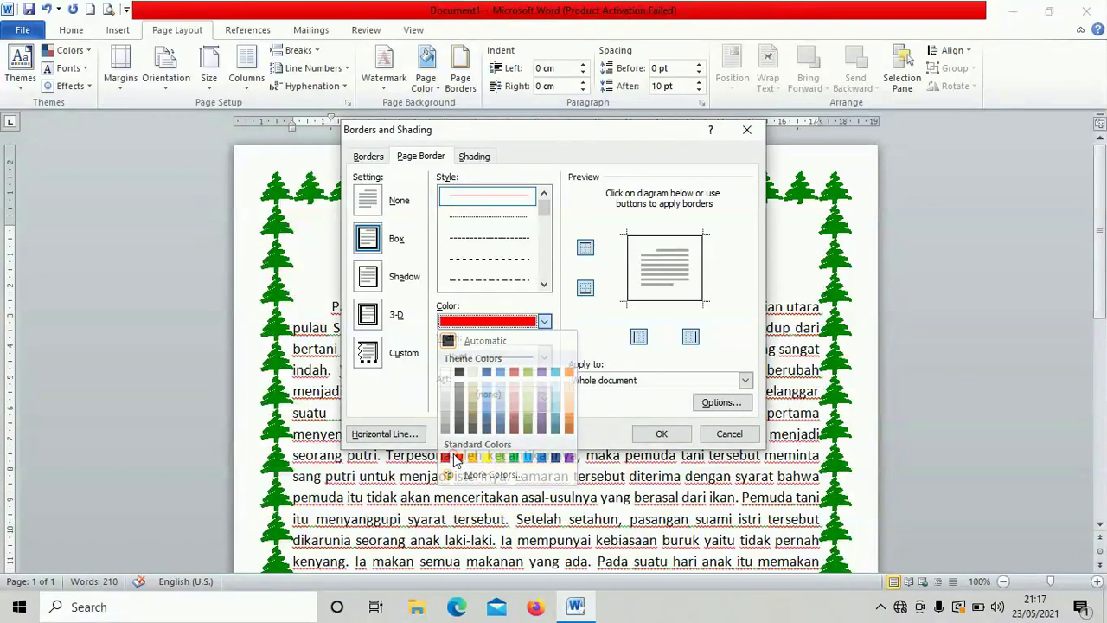
pyautogui.click(544, 356)
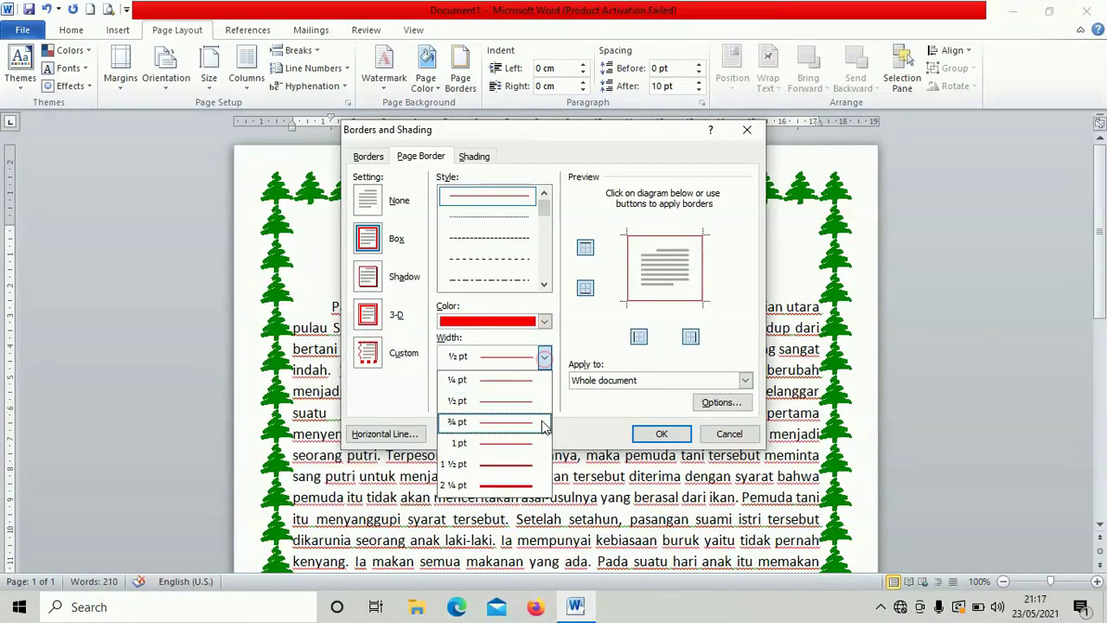
pyautogui.scroll(-1, 499, 497)
pyautogui.click(496, 467)
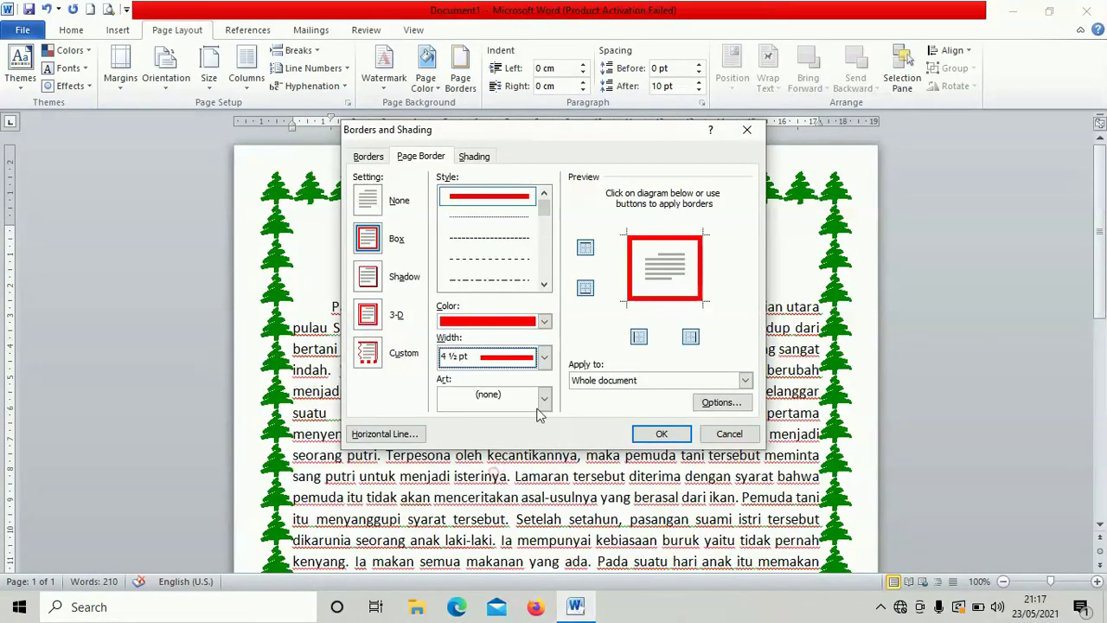
# Apply a triple-line page border in red, 2 ¼ pt wide, to the whole document and check it around the page
pyautogui.moveTo(540, 212); pyautogui.dragTo(545, 222)
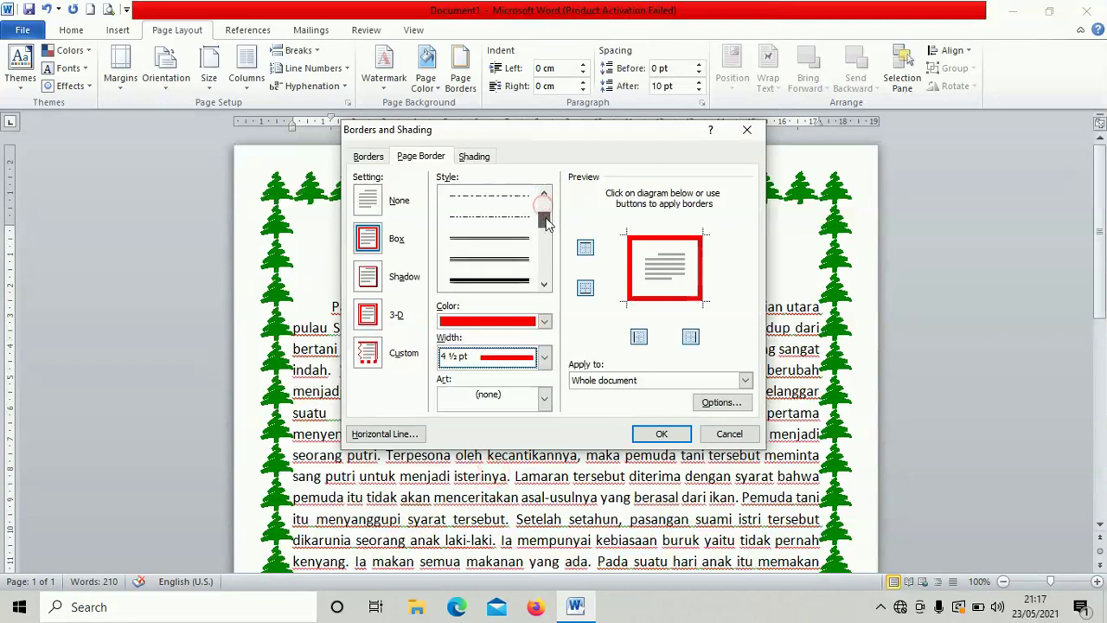
pyautogui.click(495, 264)
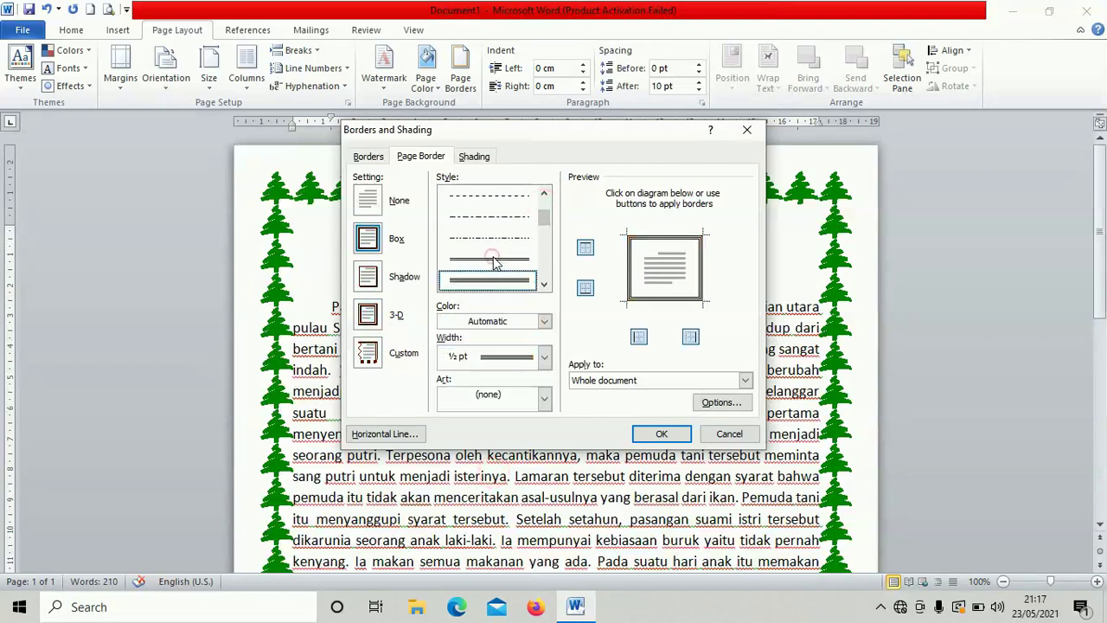
pyautogui.click(544, 322)
pyautogui.click(458, 458)
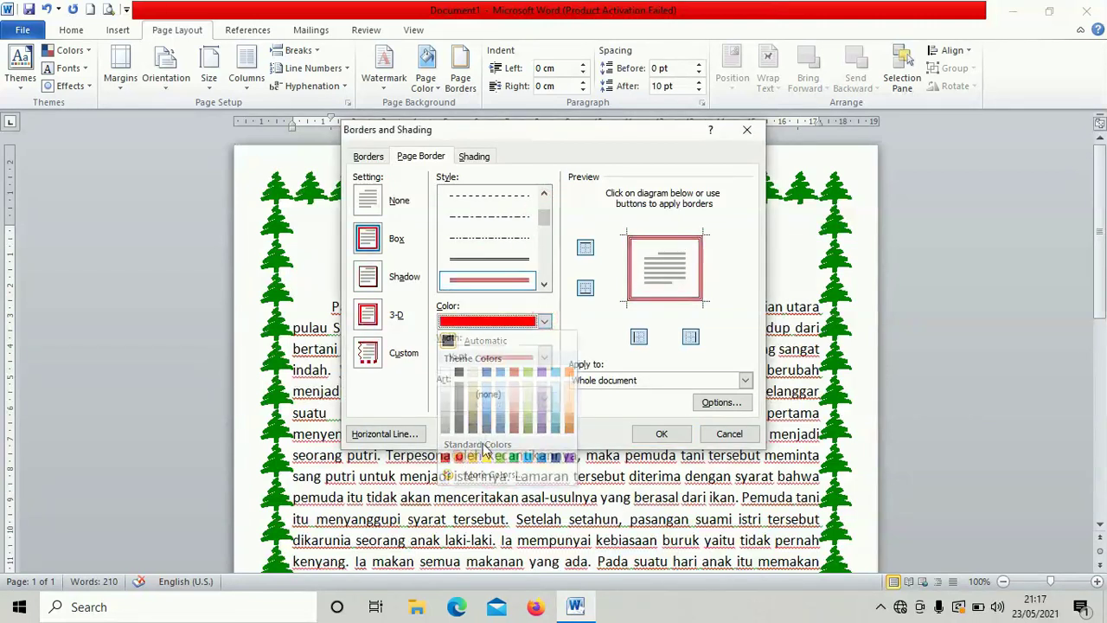
pyautogui.click(544, 357)
pyautogui.click(500, 464)
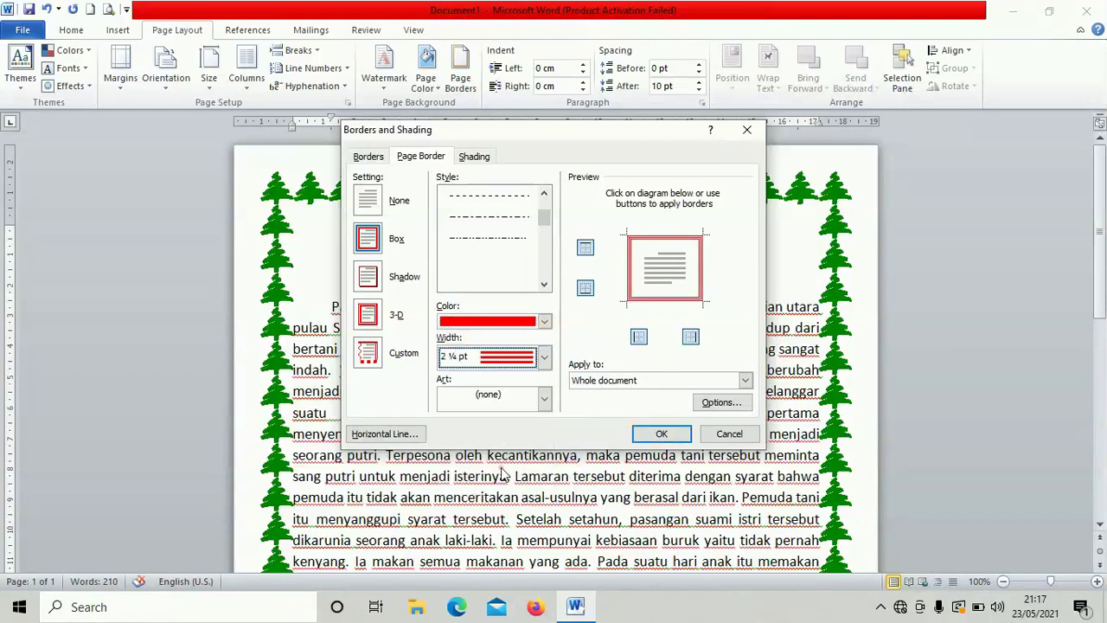
pyautogui.click(660, 435)
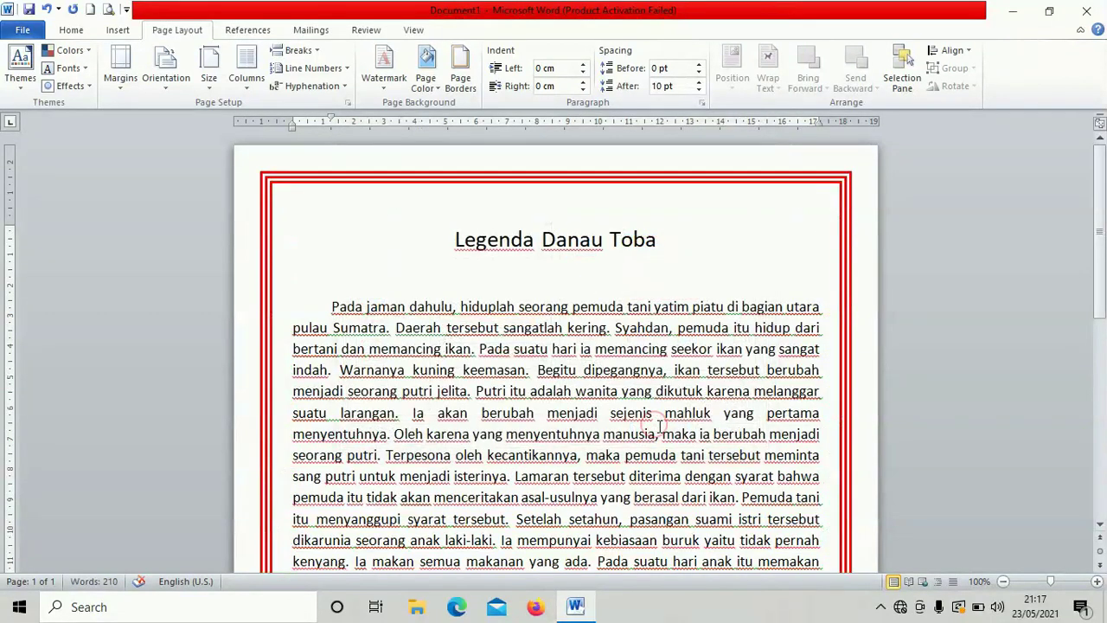
pyautogui.scroll(-10, 663, 386)
pyautogui.scroll(10, 677, 371)
# Start inserting a picture from a file at the beginning of the story paragraph
pyautogui.click(117, 30)
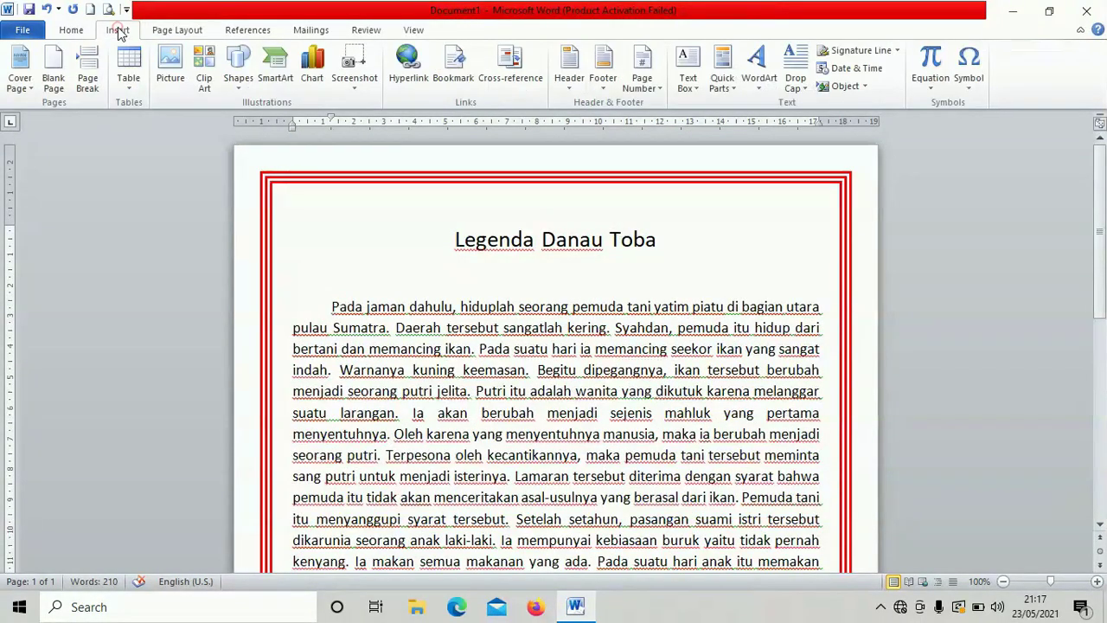
pyautogui.click(169, 77)
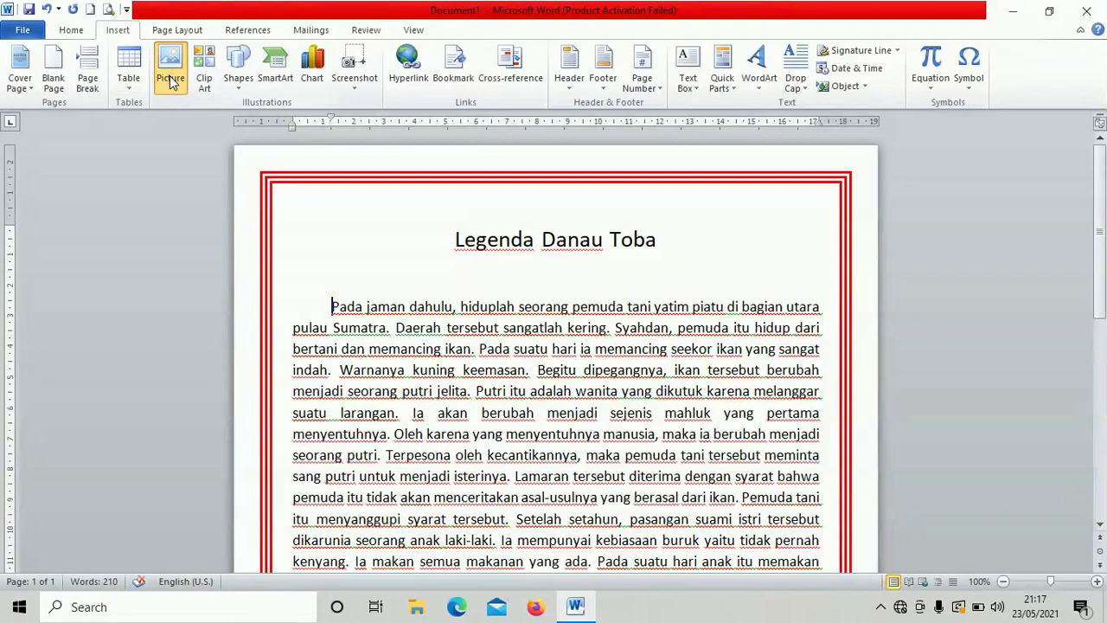